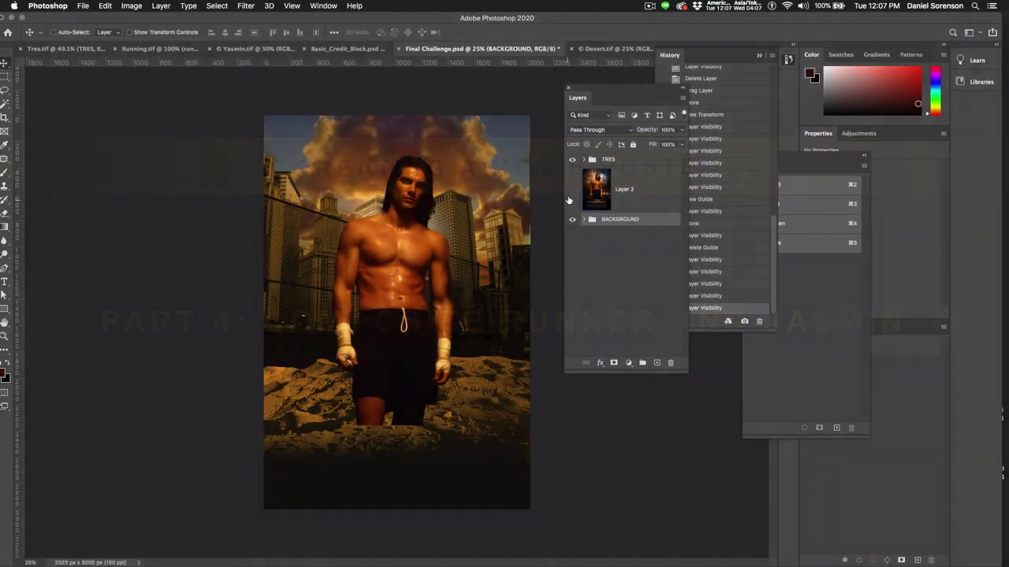
# Step: Compare against the finished poster layer, then expand the BACKGROUND and DESERT groups
pyautogui.click(572, 192)
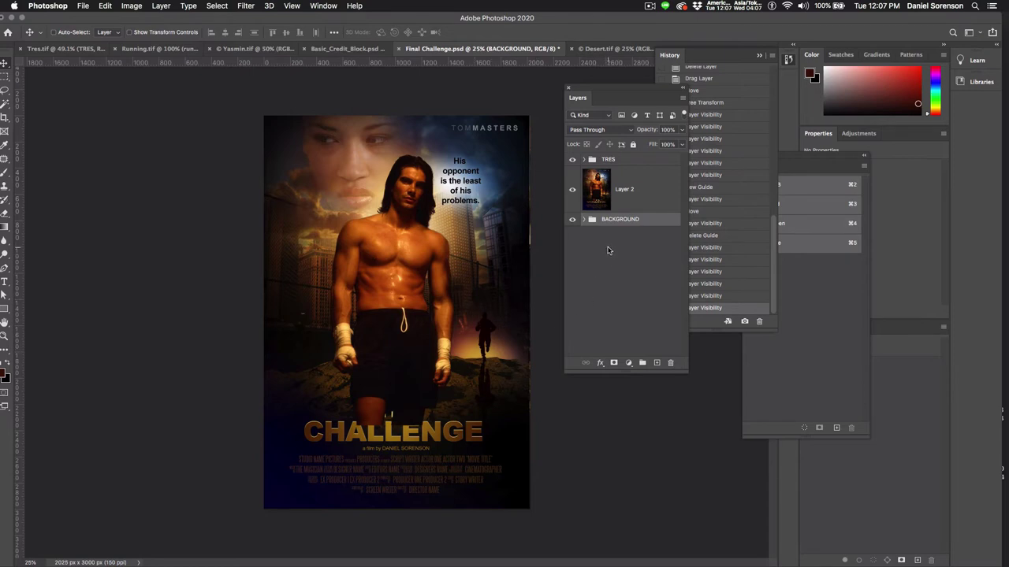
pyautogui.click(573, 192)
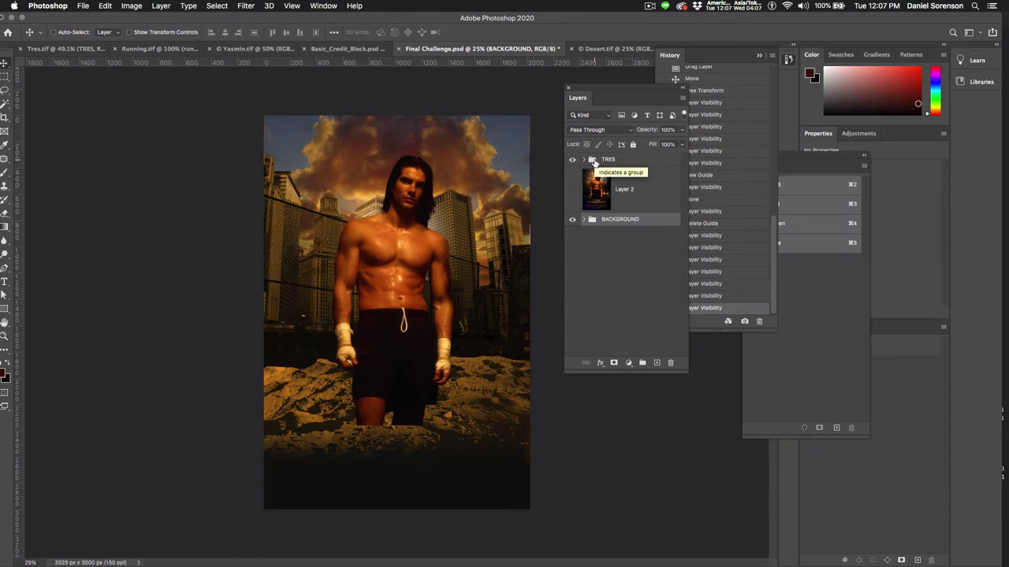
pyautogui.click(585, 219)
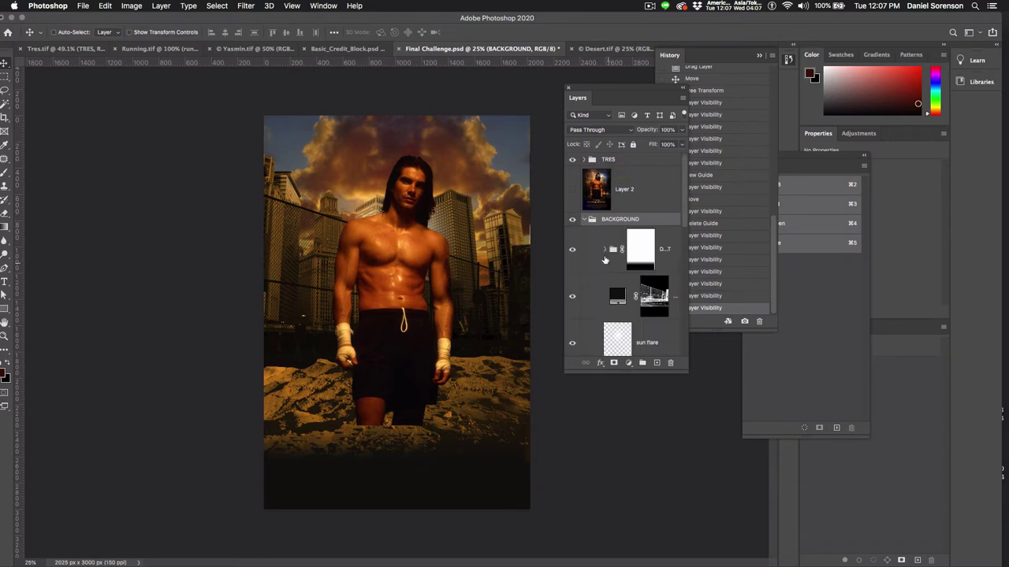
pyautogui.click(640, 249)
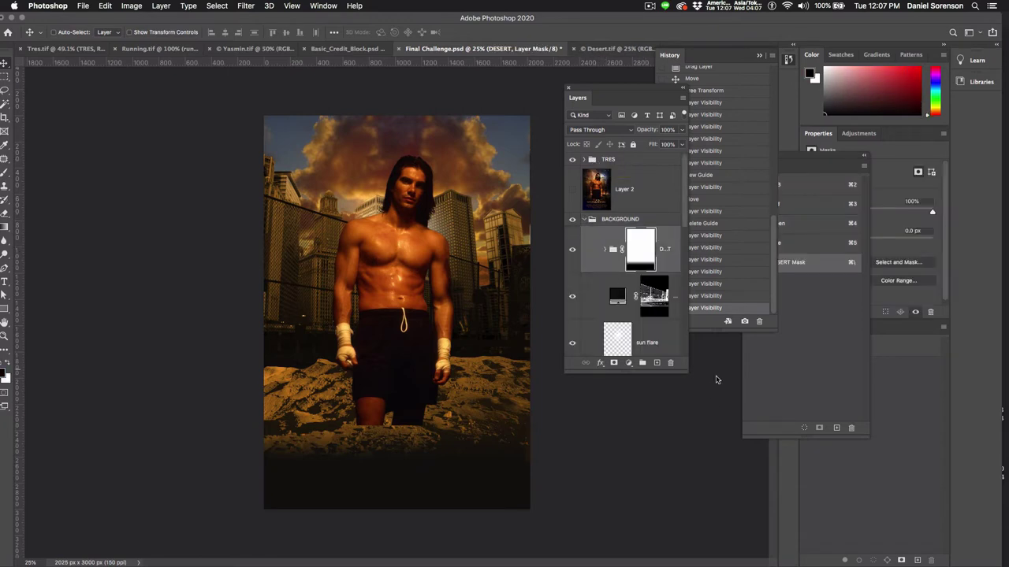
pyautogui.moveTo(687, 369); pyautogui.dragTo(751, 375)
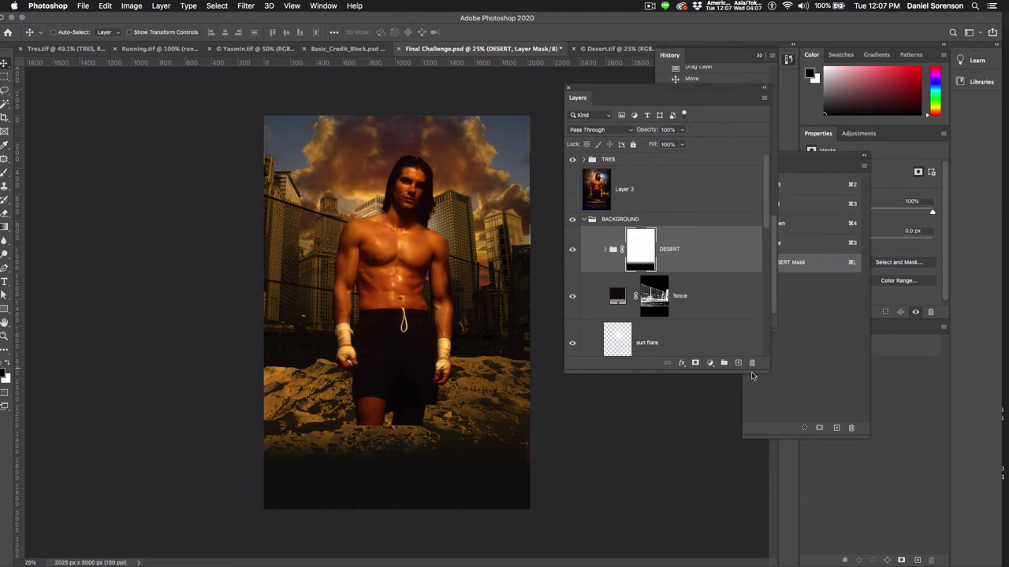
pyautogui.click(605, 249)
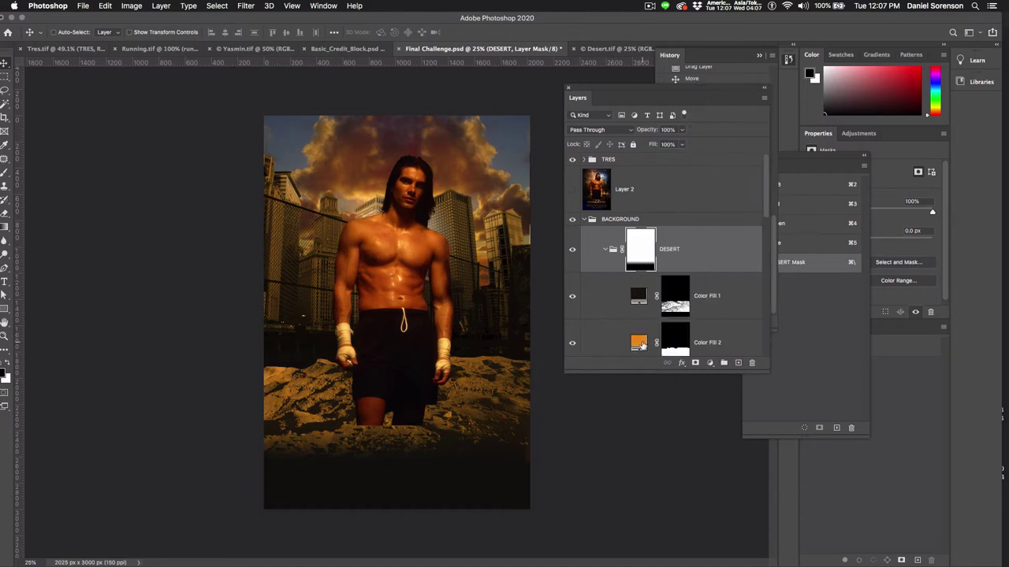
# Step: Change the DESERT group's Color Fill 2 to a deeper orange
pyautogui.doubleClick(640, 343)
pyautogui.click(725, 255)
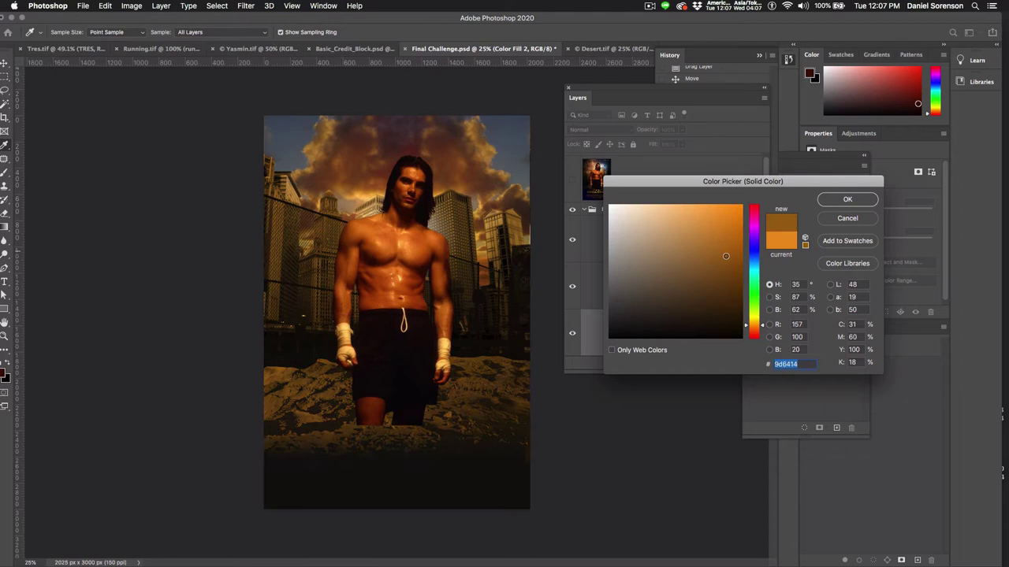
pyautogui.moveTo(725, 255); pyautogui.dragTo(731, 257)
pyautogui.click(827, 204)
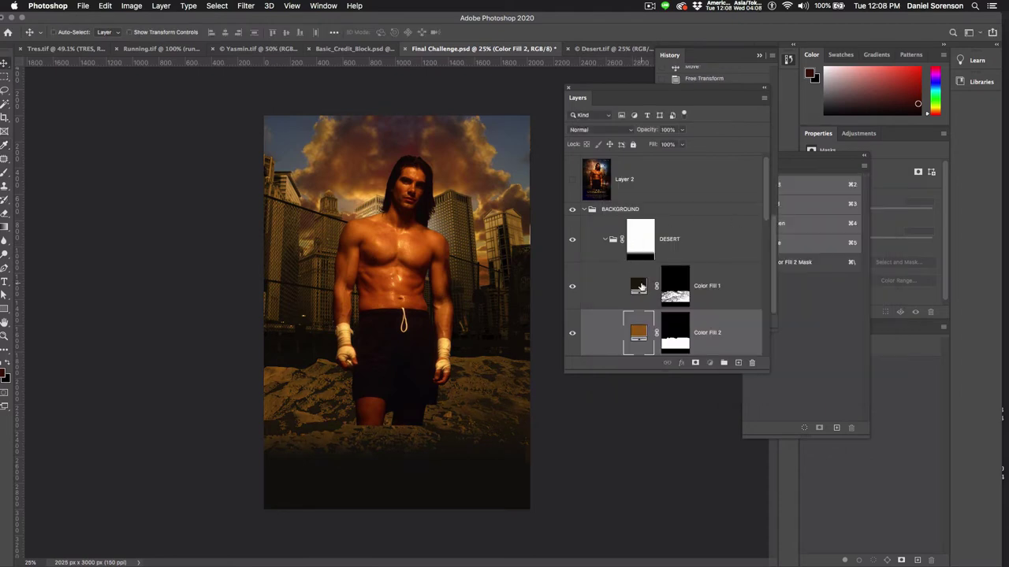
# Step: Change Color Fill 1 to a darker brown
pyautogui.doubleClick(643, 288)
pyautogui.click(721, 327)
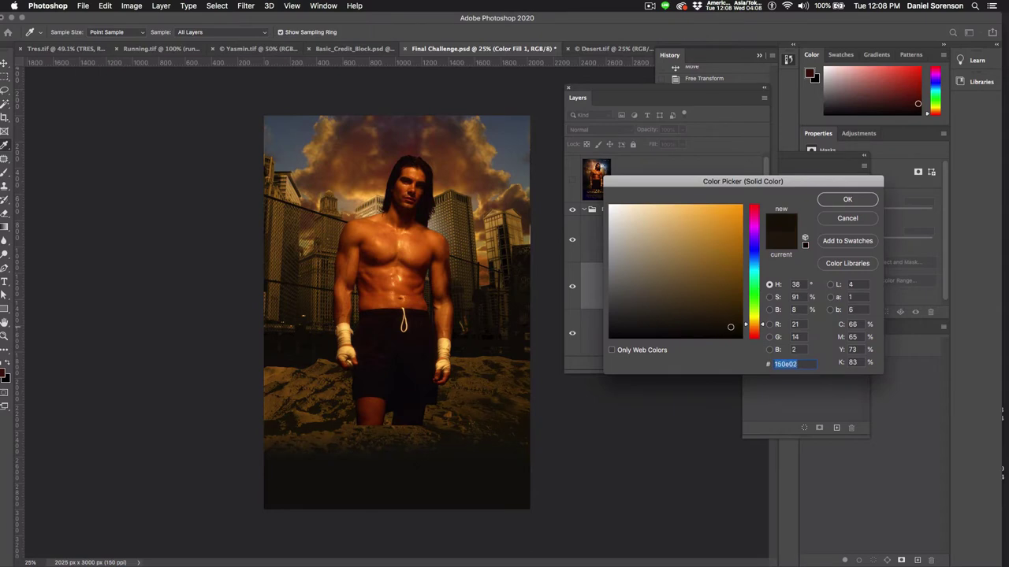
pyautogui.moveTo(731, 326); pyautogui.dragTo(728, 327)
pyautogui.click(844, 201)
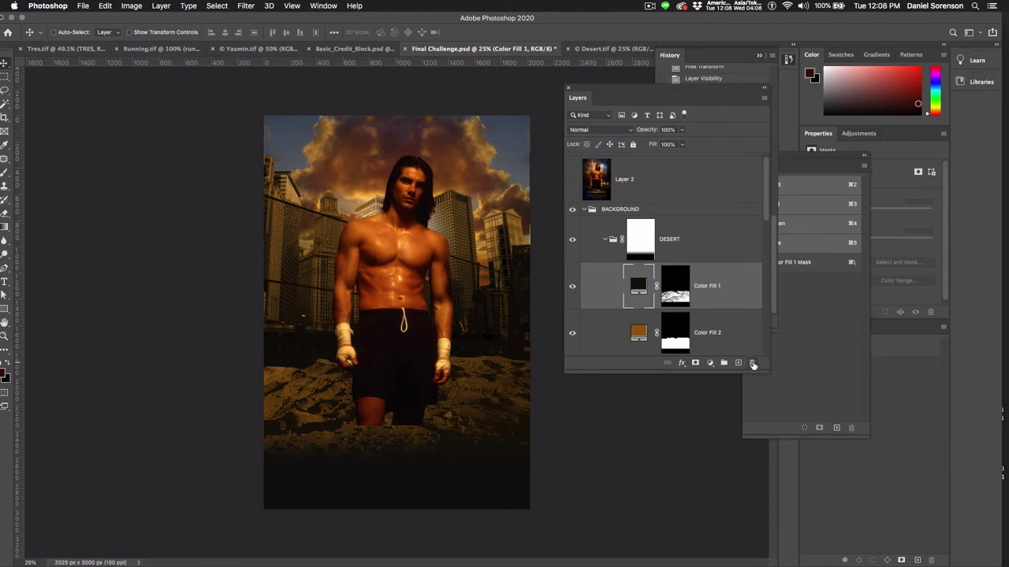
# Step: Check the result against the finished poster and collapse the DESERT group
pyautogui.click(572, 182)
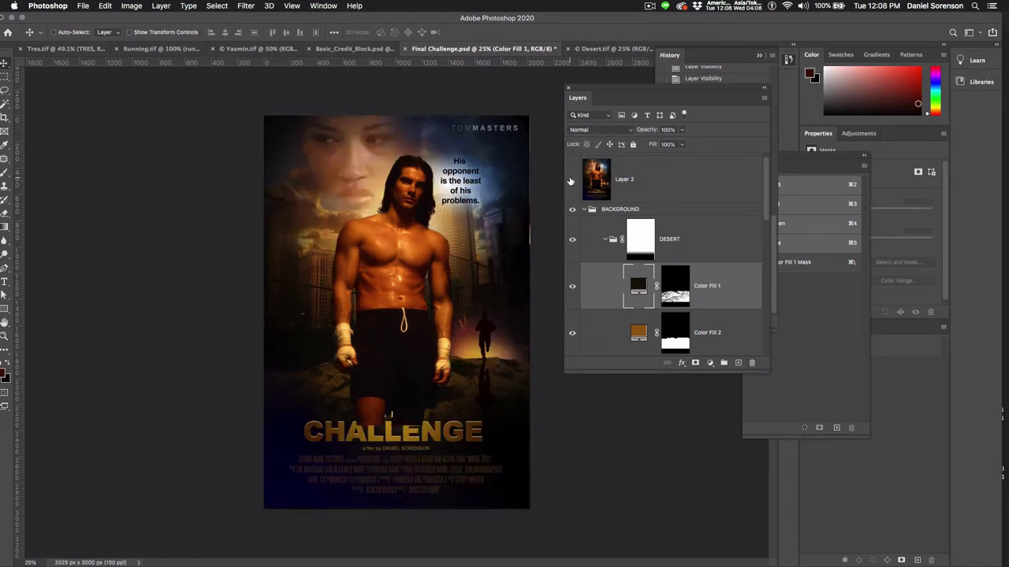
pyautogui.click(572, 182)
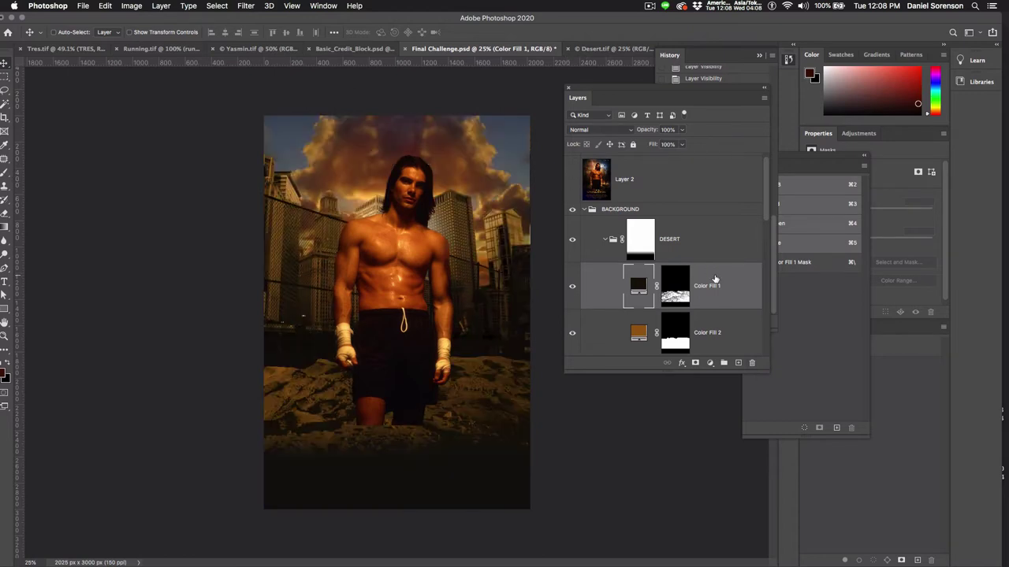
pyautogui.click(604, 240)
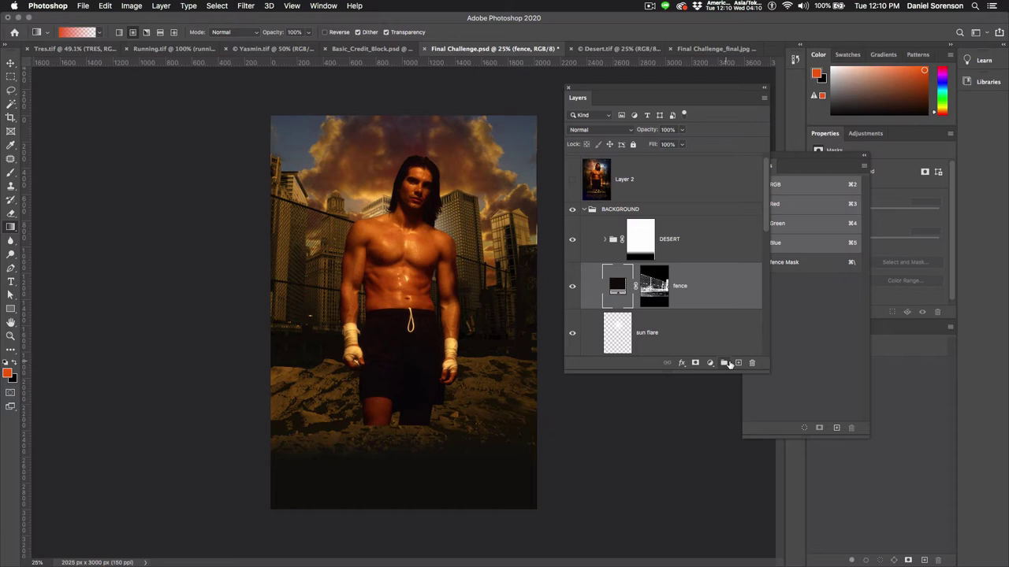
# Step: Add a new layer named 'explosion red'
pyautogui.keyDown('alt'); pyautogui.click(739, 364); pyautogui.keyUp('alt')
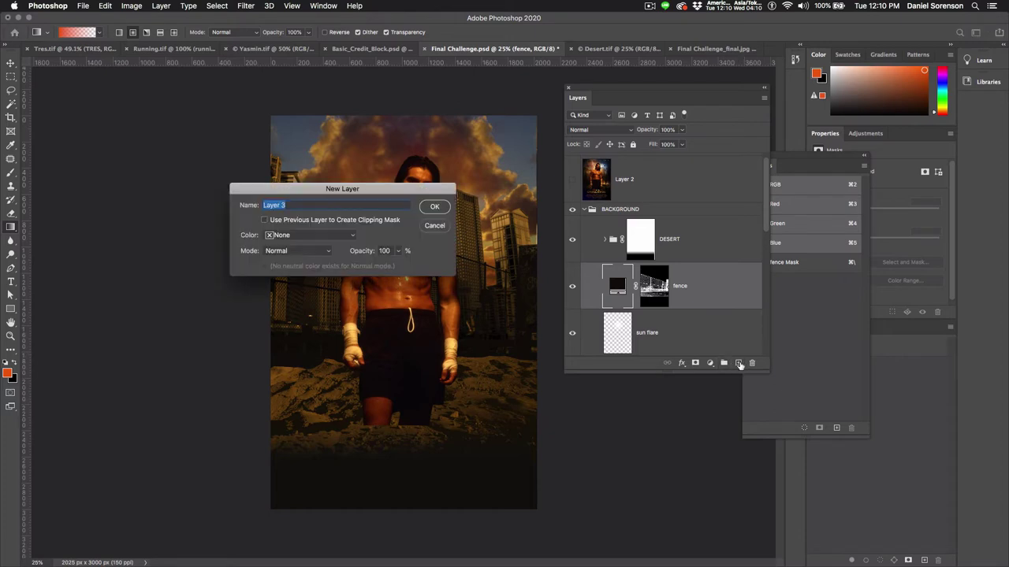
pyautogui.write('d')
pyautogui.press('Return')
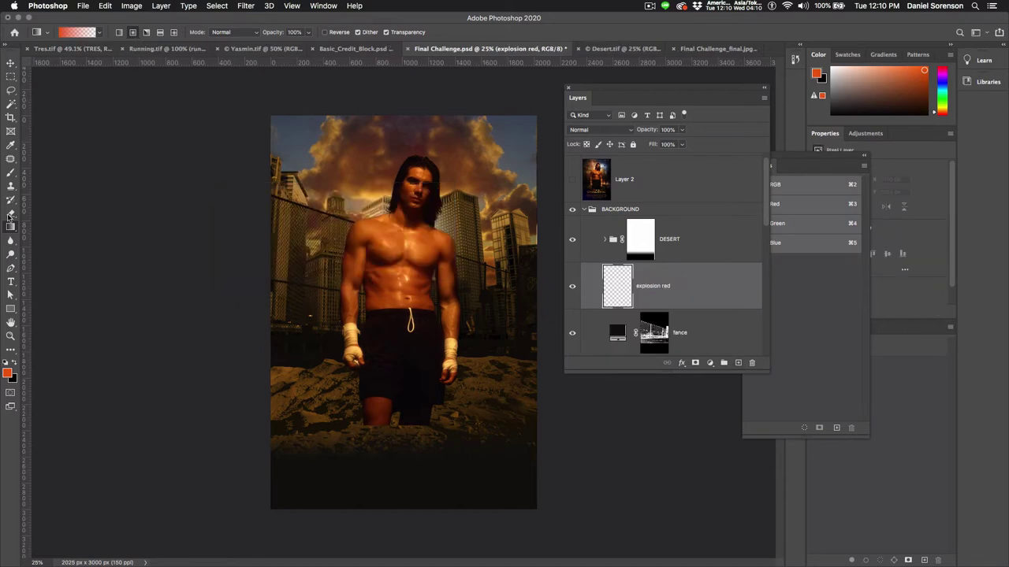
# Step: Draw a radial red-orange (f15f07) glow behind the right-hand horizon
pyautogui.click(134, 34)
pyautogui.click(8, 374)
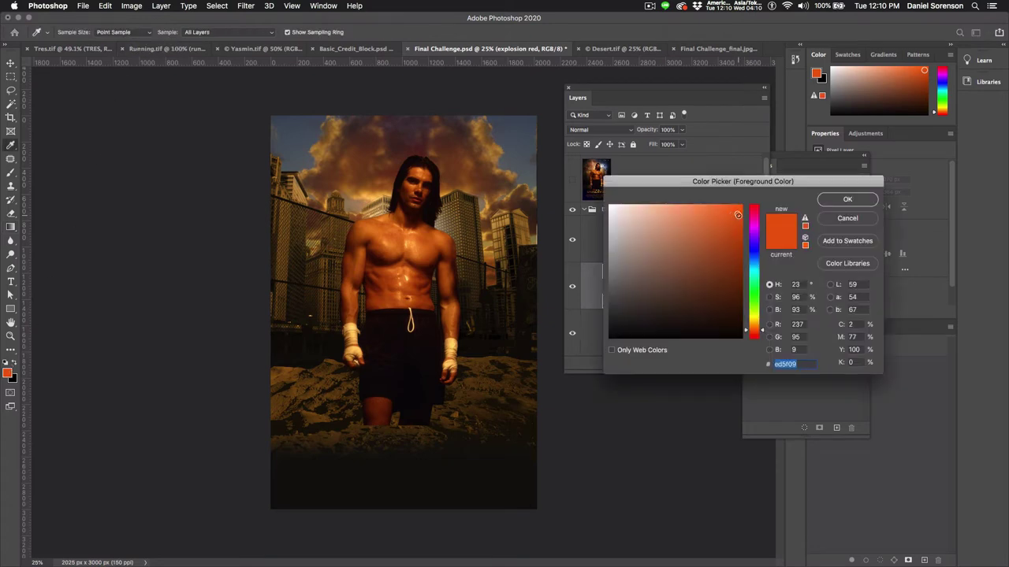
pyautogui.click(832, 202)
pyautogui.moveTo(481, 379); pyautogui.dragTo(477, 285)
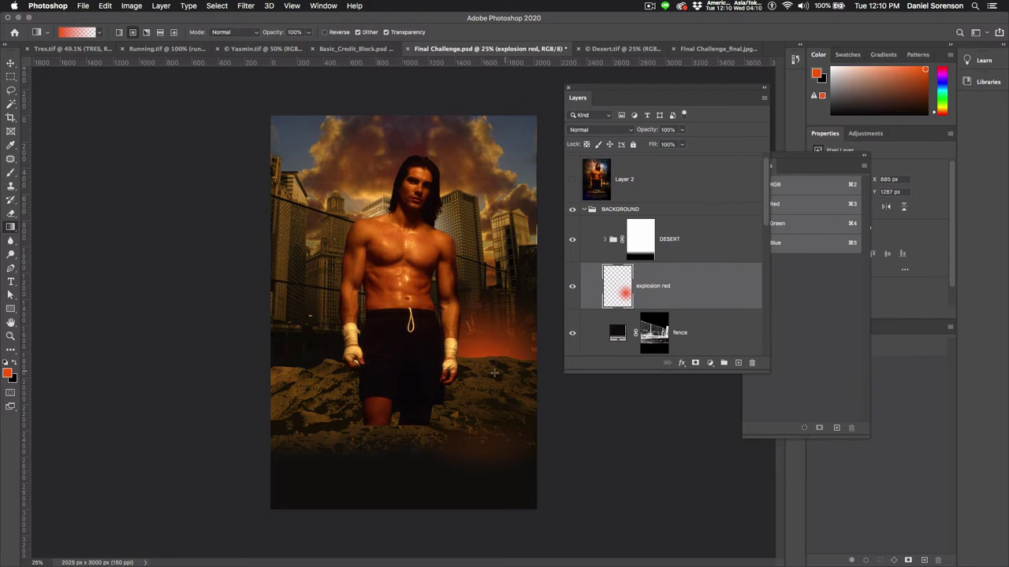
pyautogui.moveTo(488, 364); pyautogui.dragTo(479, 293)
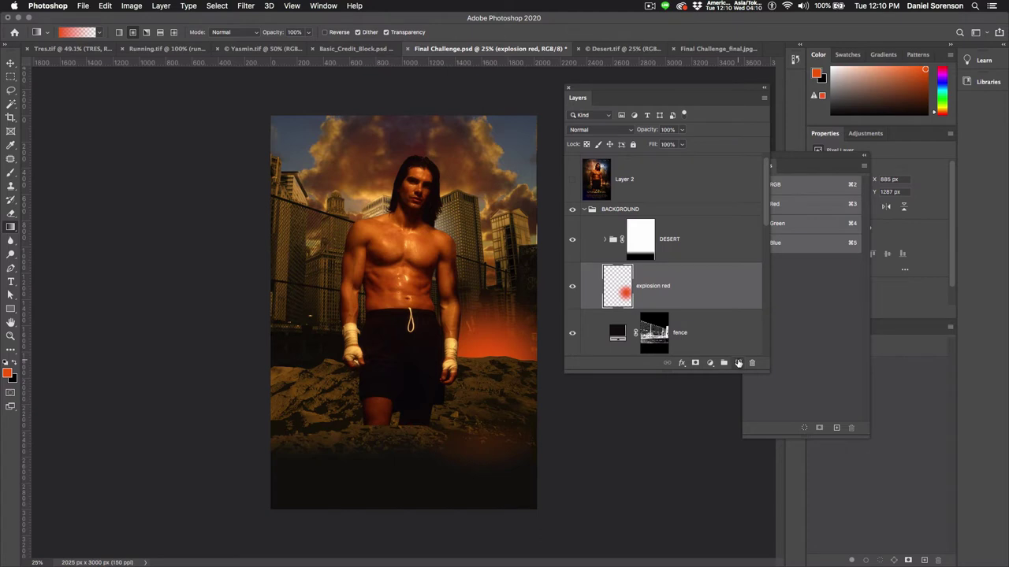
# Step: Add another new layer named 'explosion yellow'
pyautogui.keyDown('alt'); pyautogui.click(739, 364); pyautogui.keyUp('alt')
pyautogui.write('d')
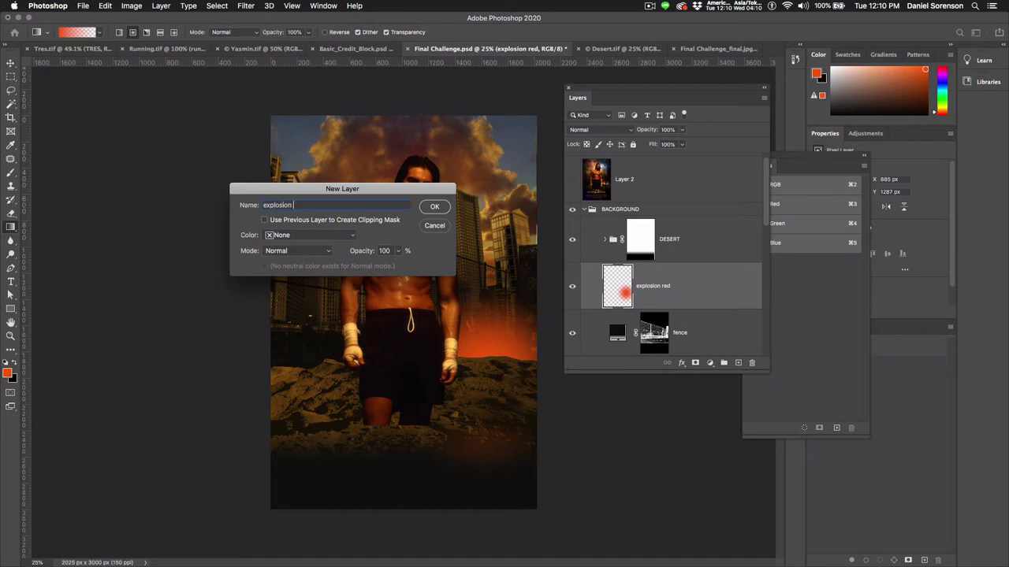
pyautogui.press('Return')
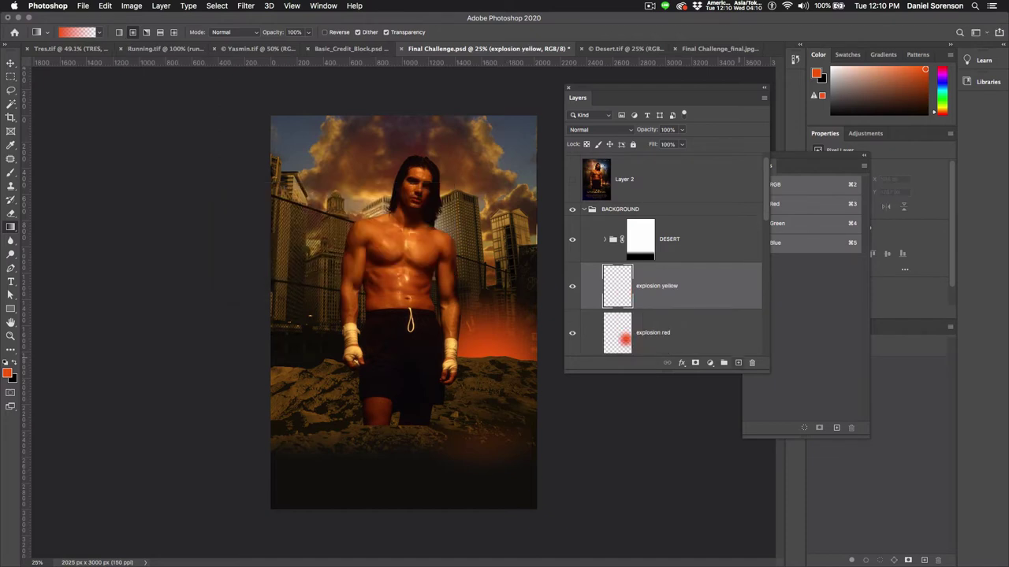
# Step: Draw radial yellow (f1cd07) glows over the red one behind the horizon
pyautogui.click(7, 375)
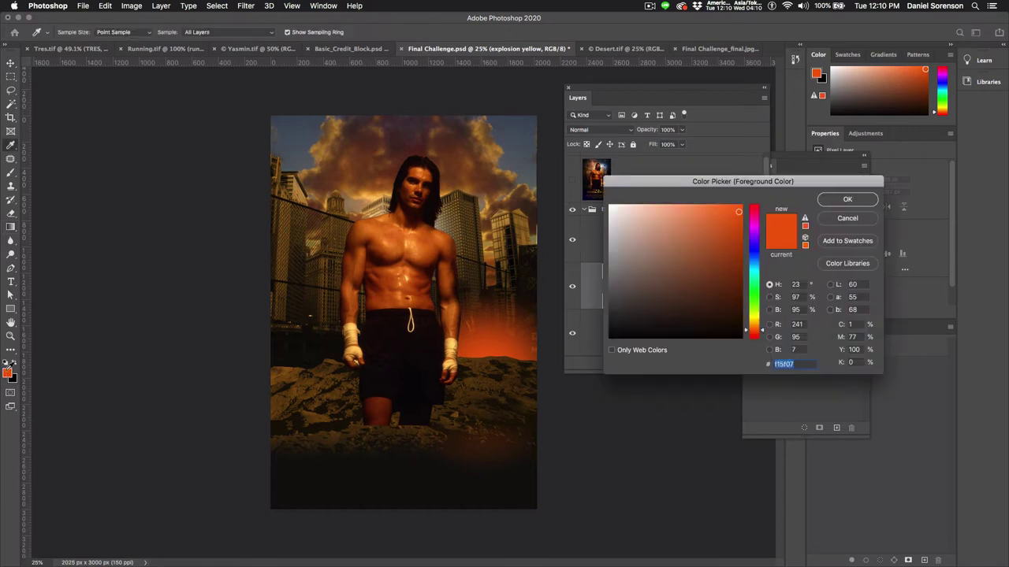
pyautogui.moveTo(753, 326); pyautogui.dragTo(754, 321)
pyautogui.click(847, 200)
pyautogui.press('g')
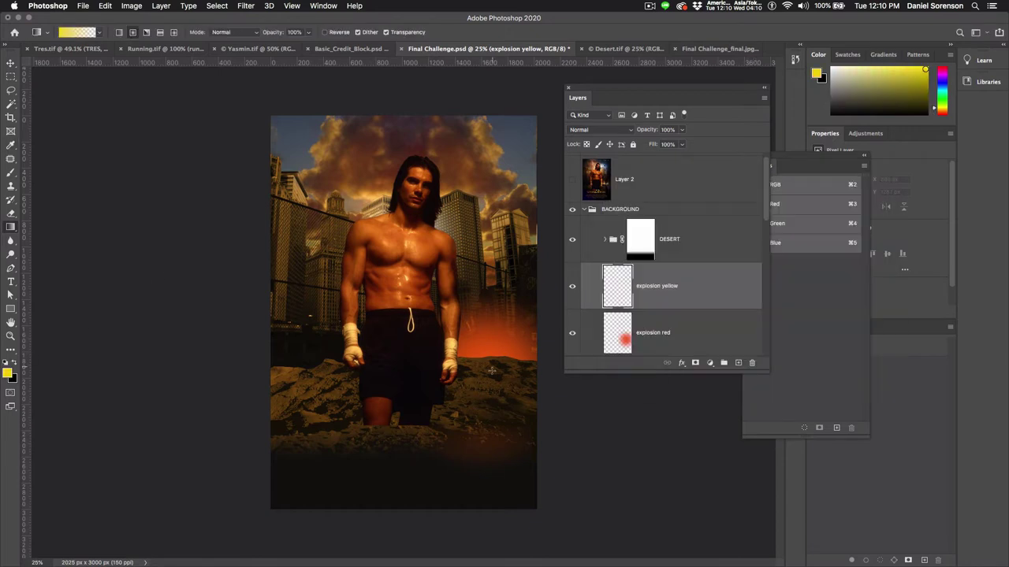
pyautogui.moveTo(489, 347); pyautogui.dragTo(488, 325)
pyautogui.moveTo(491, 371); pyautogui.dragTo(490, 320)
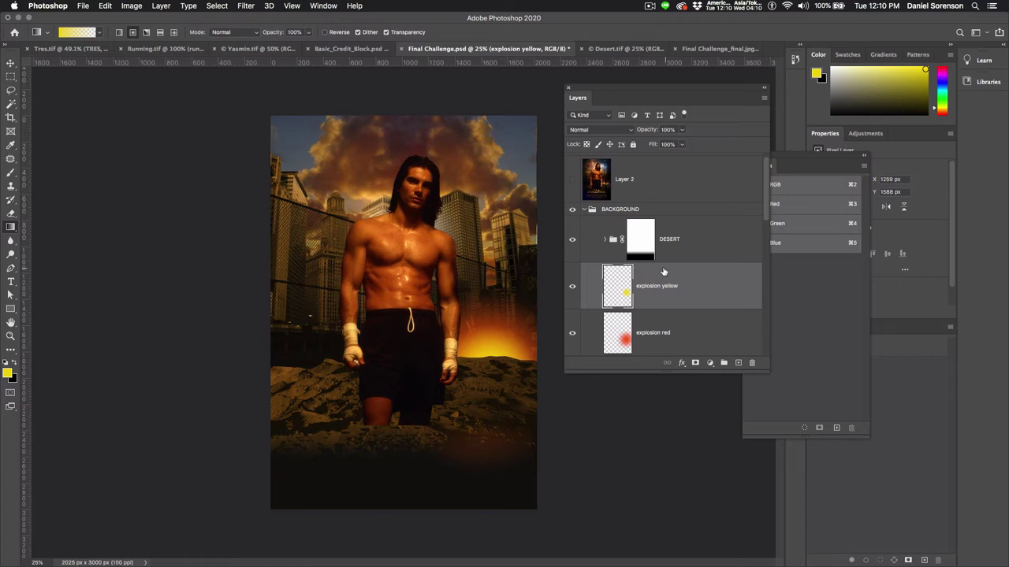
# Step: Drag the runner silhouette from Running.tif onto the poster's right side
pyautogui.click(155, 49)
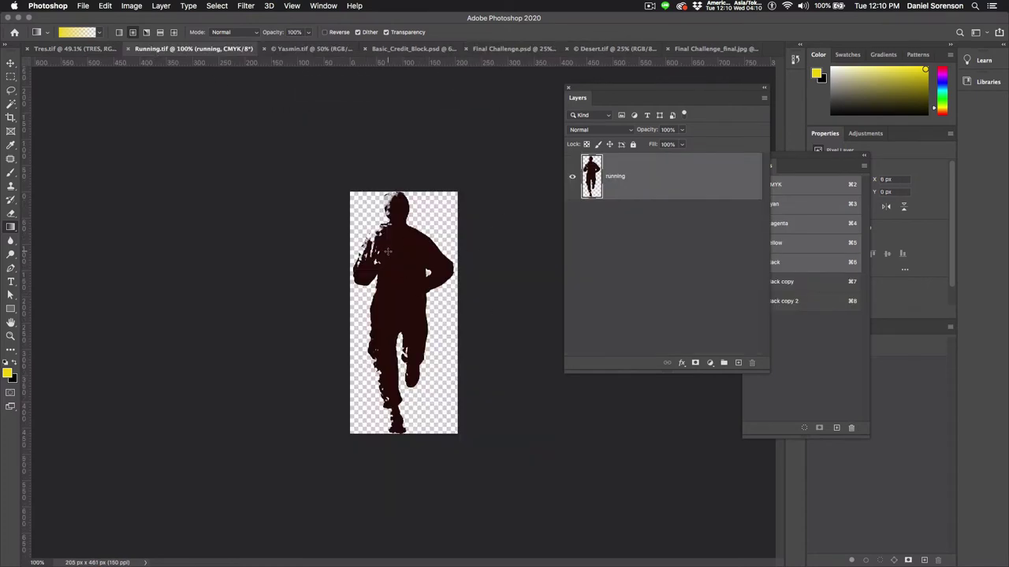
pyautogui.click(10, 63)
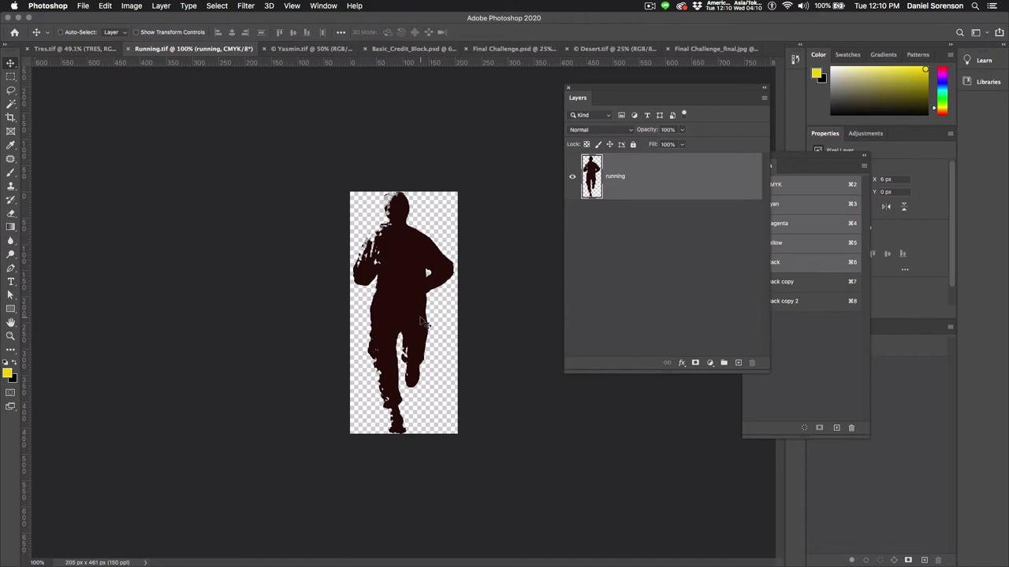
pyautogui.moveTo(418, 321); pyautogui.dragTo(487, 330)
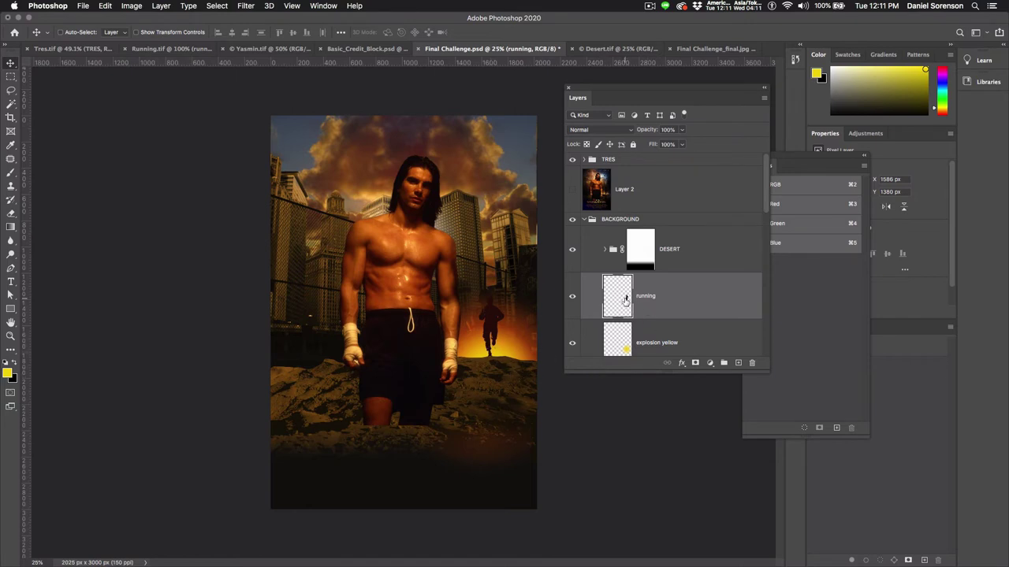
# Step: Duplicate the running layer and flip the copy downward as a reflection beneath the runner
pyautogui.press('super+j')
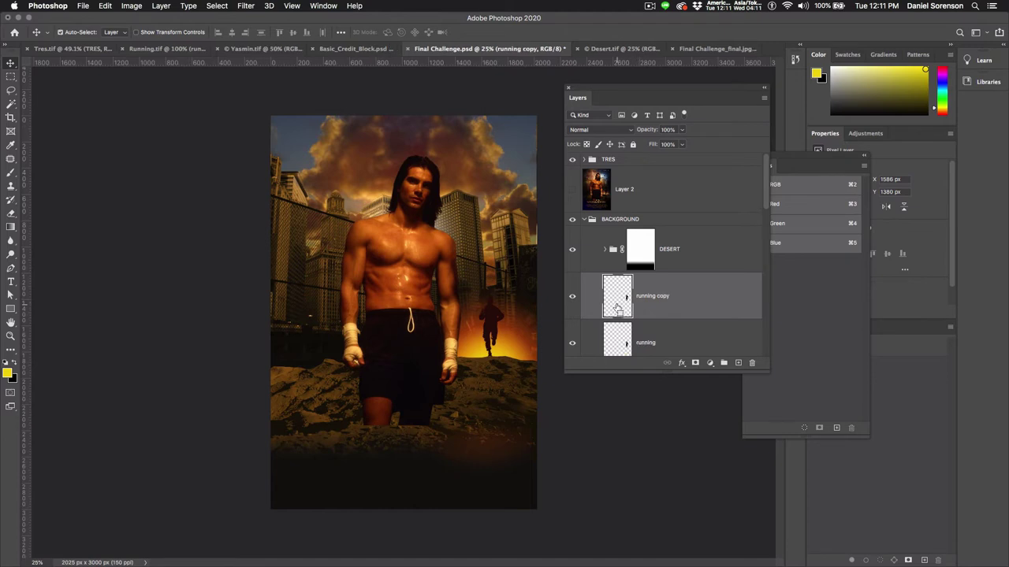
pyautogui.press('super+t')
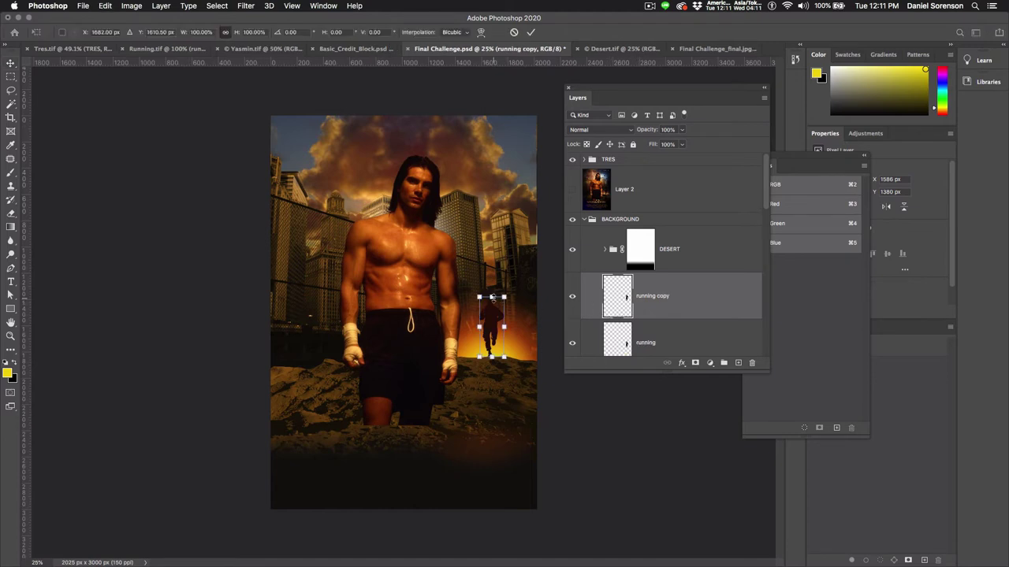
pyautogui.moveTo(491, 298); pyautogui.dragTo(491, 436)
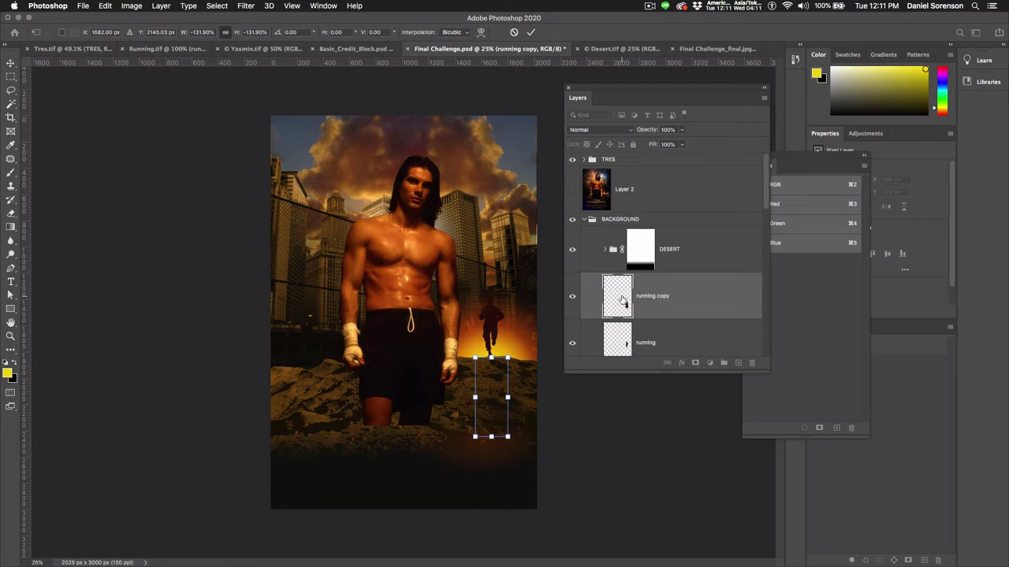
pyautogui.moveTo(623, 301); pyautogui.dragTo(610, 235)
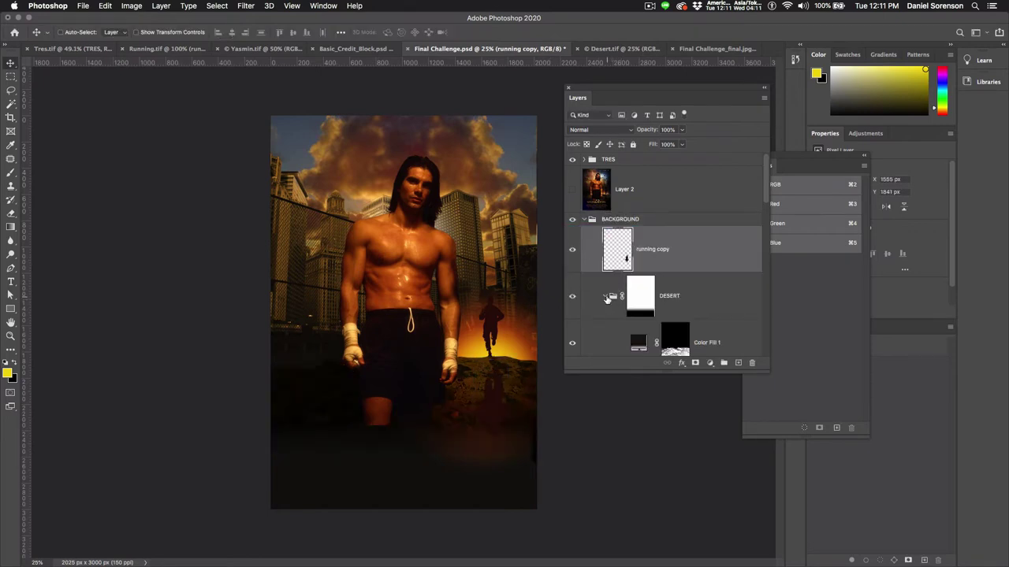
pyautogui.moveTo(499, 402); pyautogui.dragTo(495, 401)
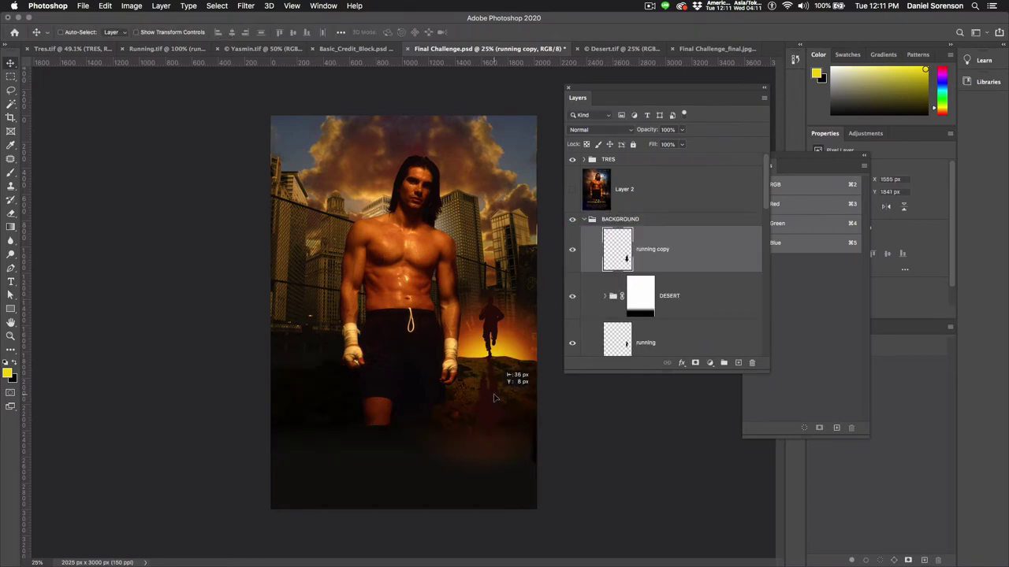
# Step: Blend the runner's reflection into the sand with the Multiply mode
pyautogui.click(601, 130)
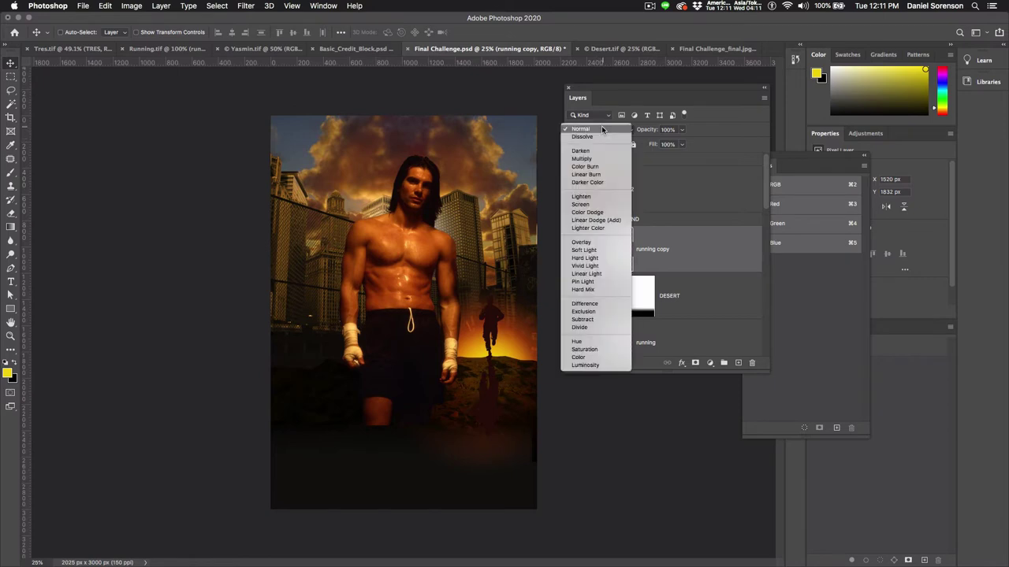
pyautogui.click(592, 160)
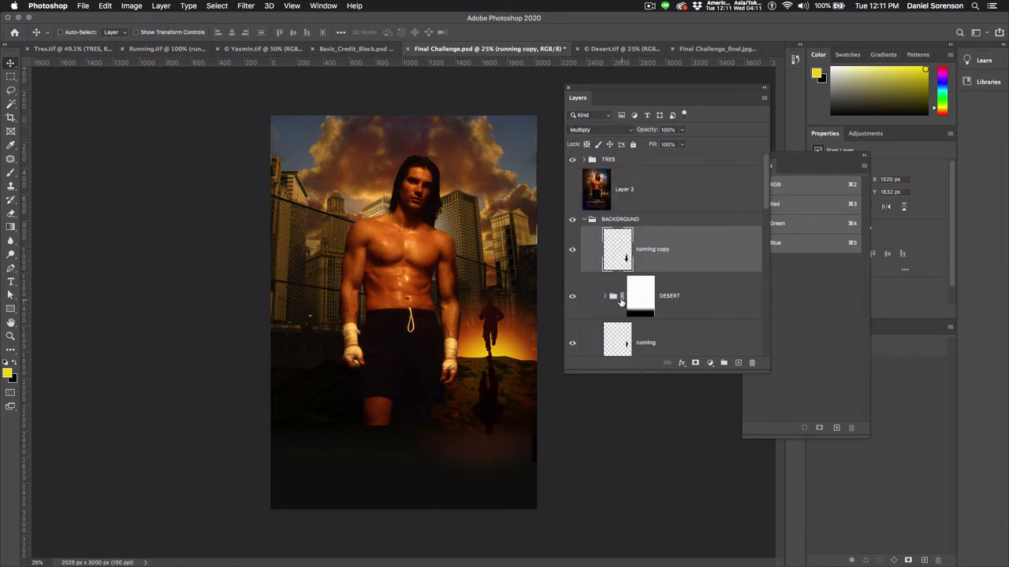
pyautogui.click(618, 301)
pyautogui.click(605, 131)
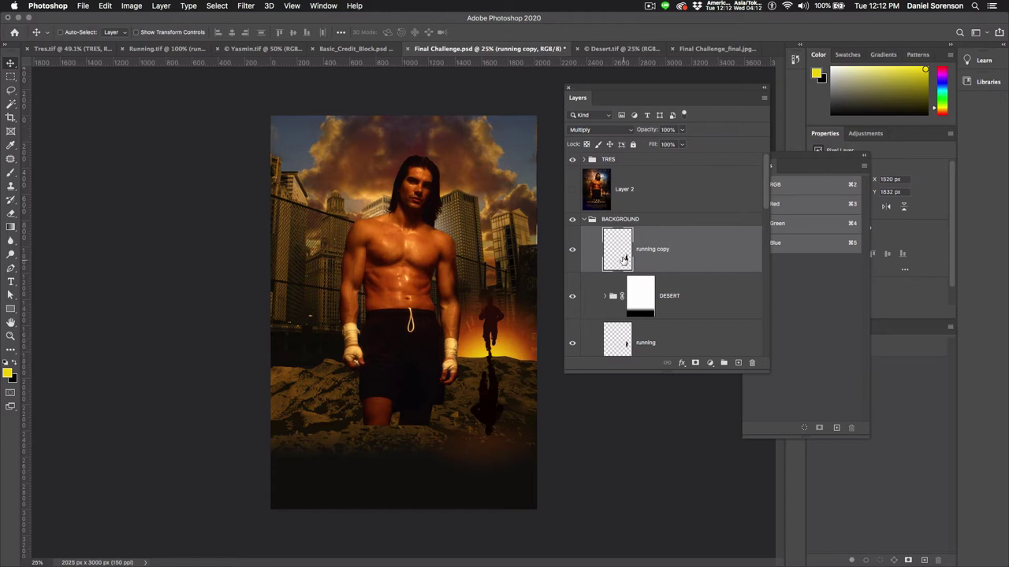
# Step: Mask the TRES group with a linear gradient fading the boxer's lower legs into the sand
pyautogui.click(584, 220)
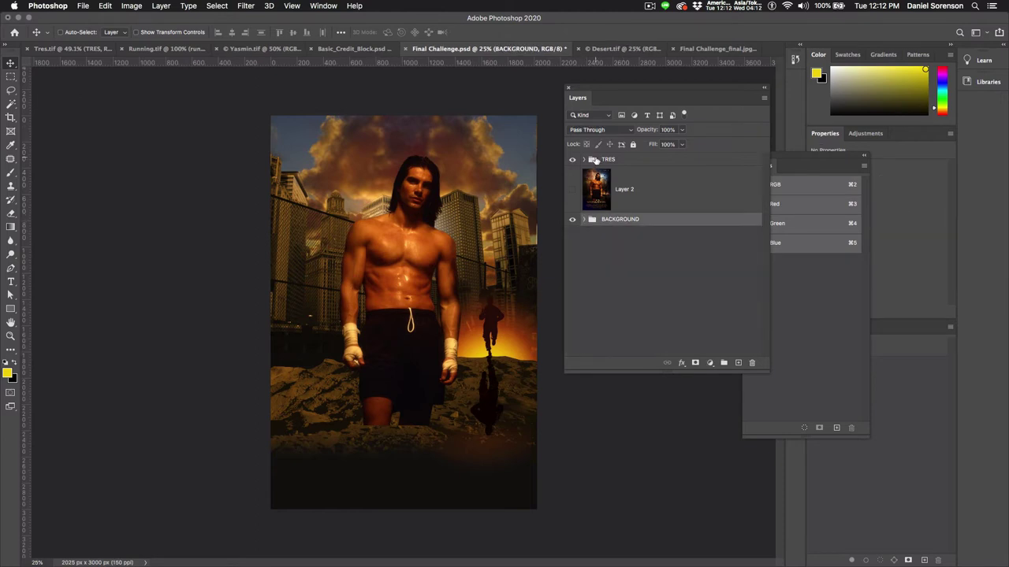
pyautogui.click(597, 161)
pyautogui.click(696, 364)
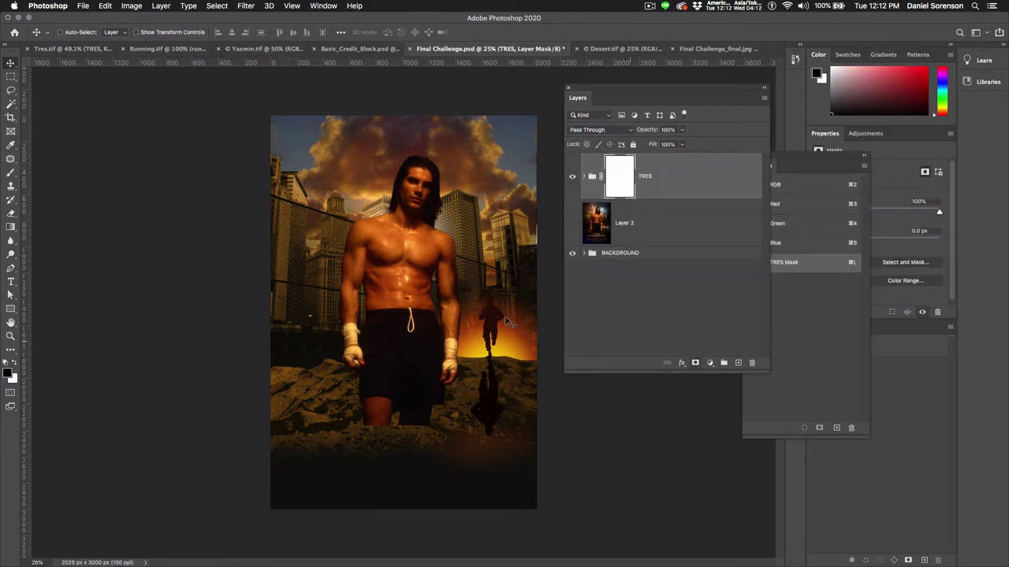
pyautogui.click(11, 227)
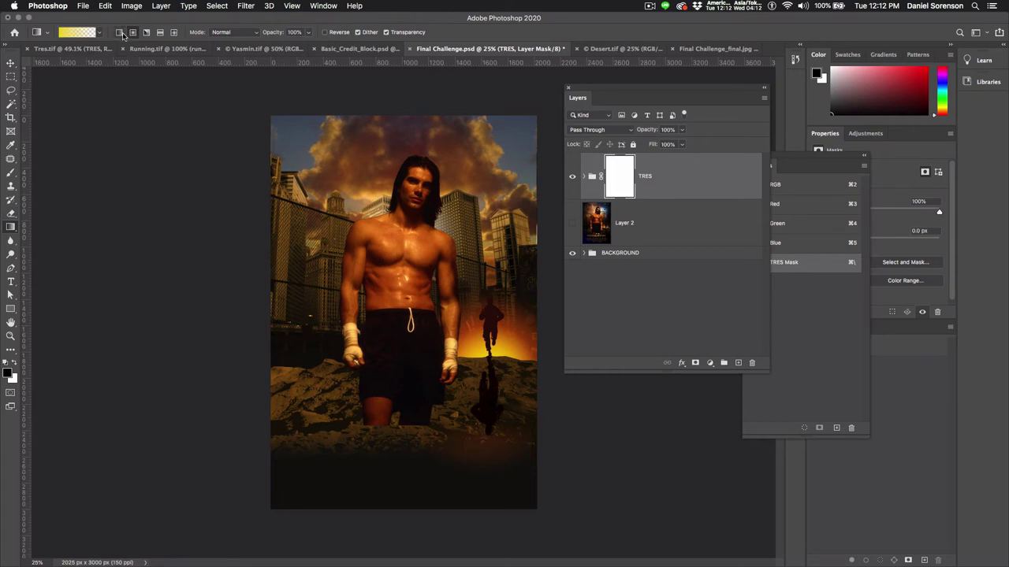
pyautogui.click(120, 33)
pyautogui.click(616, 178)
pyautogui.click(9, 375)
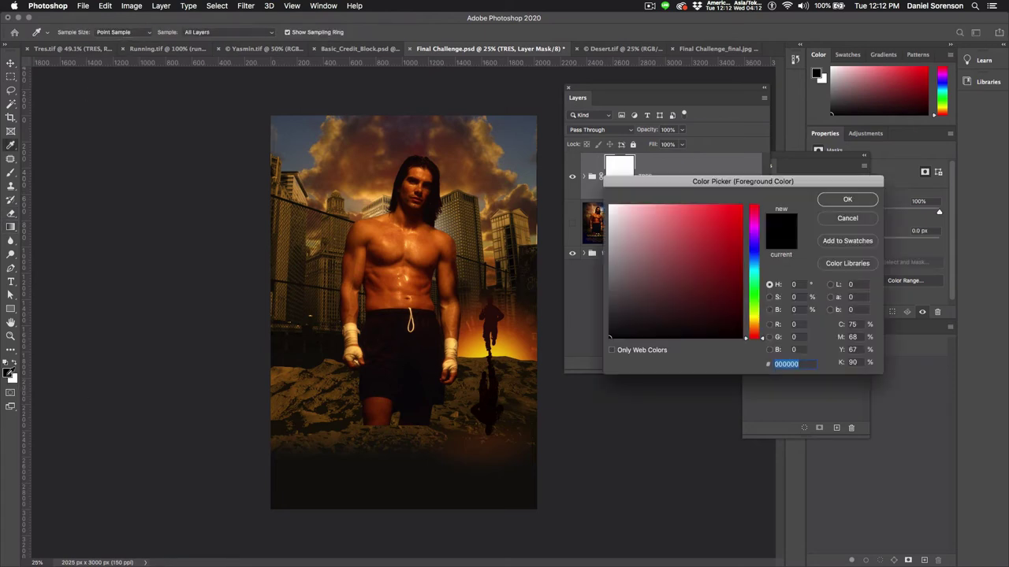
pyautogui.click(848, 217)
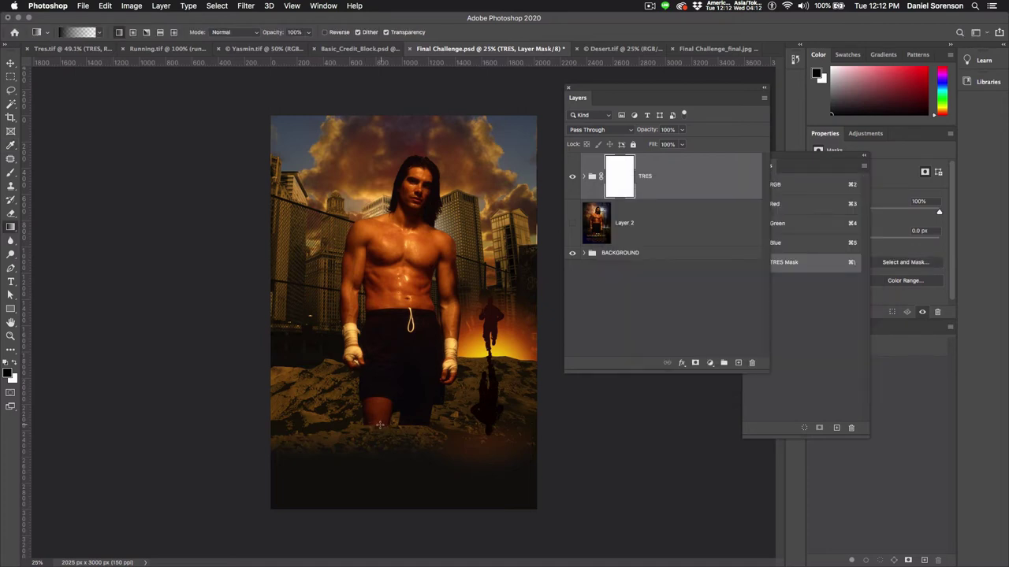
pyautogui.moveTo(380, 426); pyautogui.dragTo(380, 398)
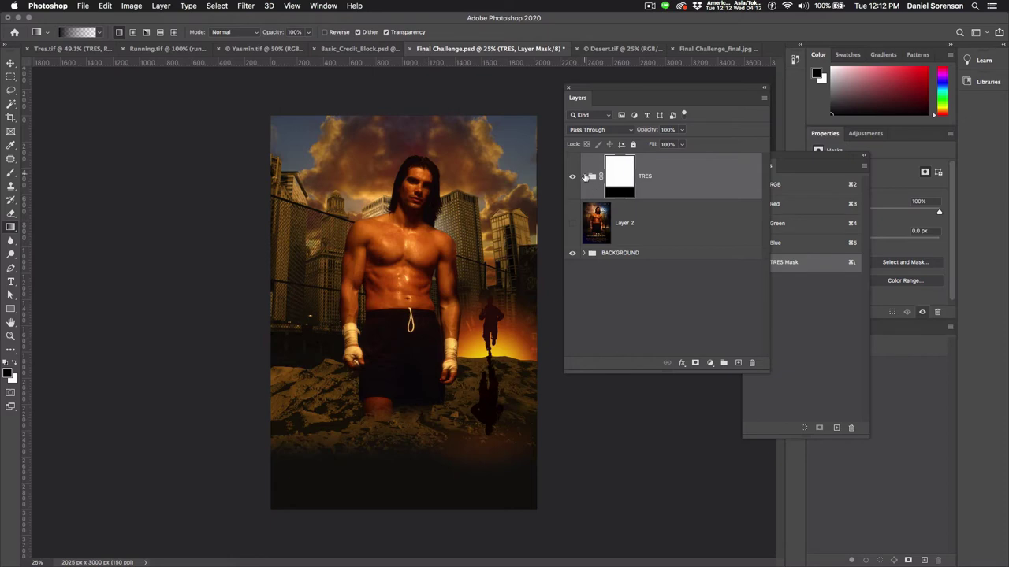
pyautogui.click(584, 177)
# Step: On the Tres layer, zoom into the waist and lasso plain shorts fabric beside the drawstring
pyautogui.click(617, 317)
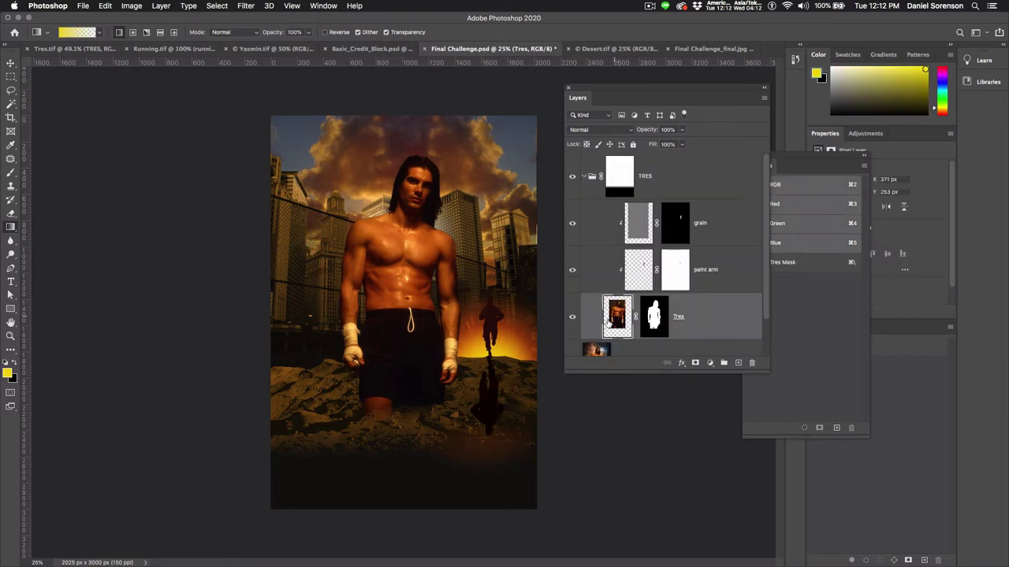
pyautogui.scroll(3, 396, 313)
pyautogui.scroll(5, 423, 340)
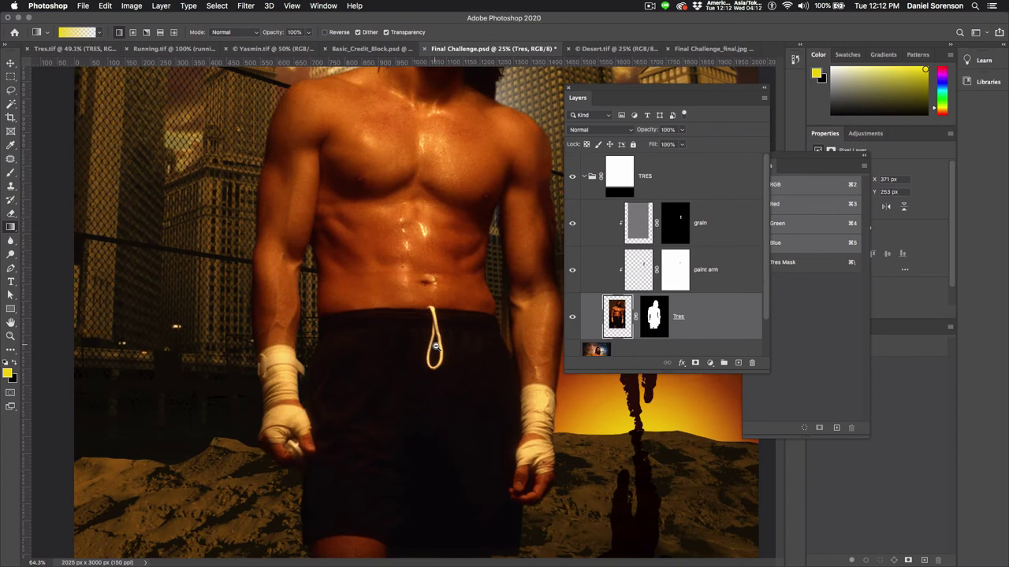
pyautogui.scroll(1, 448, 357)
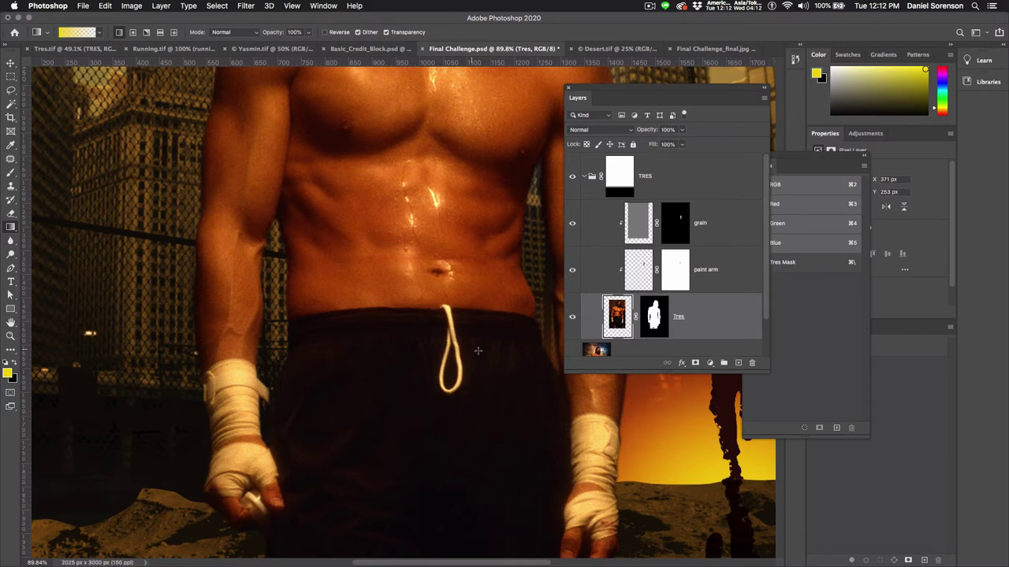
pyautogui.press('l')
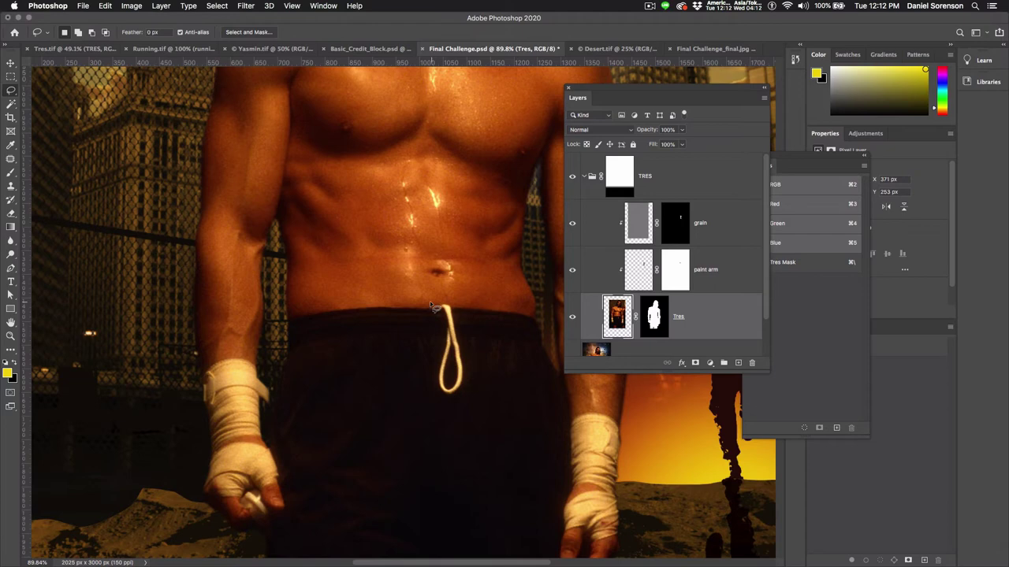
pyautogui.moveTo(424, 300)
pyautogui.mouseDown()
pyautogui.moveTo(407, 321)
pyautogui.moveTo(404, 401)
pyautogui.moveTo(432, 395)
pyautogui.moveTo(438, 312)
pyautogui.moveTo(424, 300)
pyautogui.mouseUp()
# Step: Copy the lassoed fabric to a clipped layer, then move and rotate it over the drawstring
pyautogui.press('super+j')
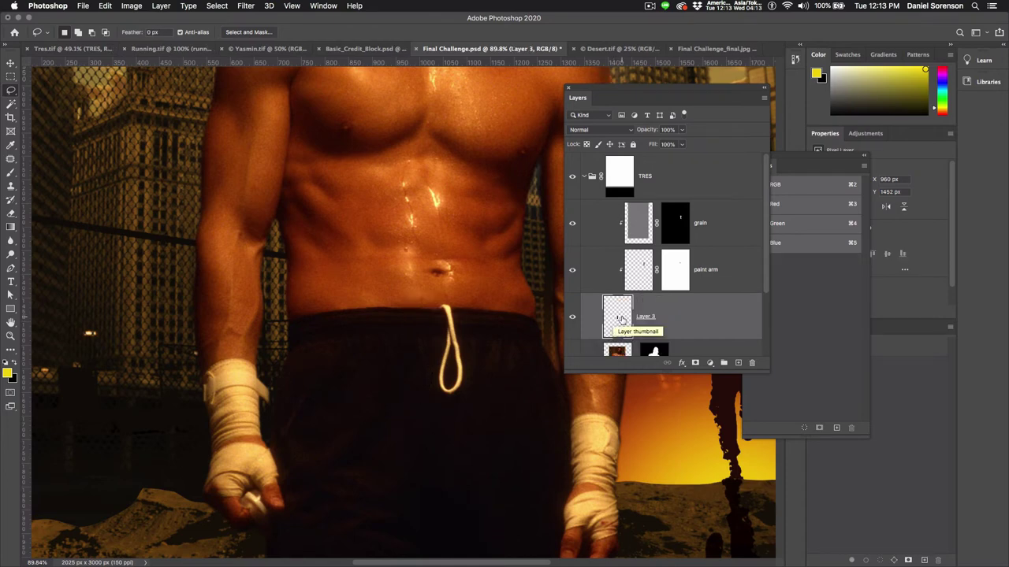
pyautogui.press('super+alt+g')
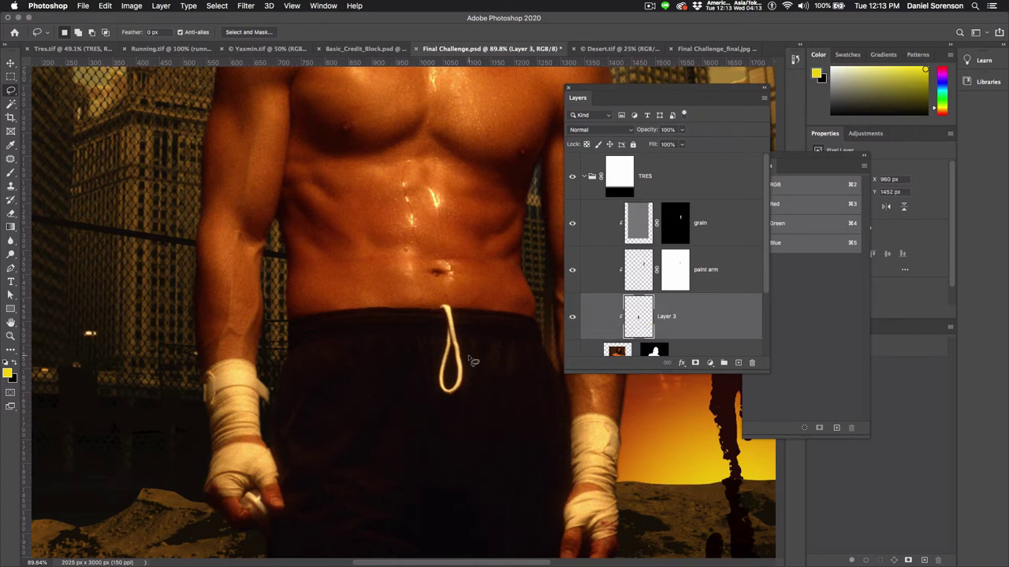
pyautogui.press('v')
pyautogui.moveTo(455, 362); pyautogui.dragTo(475, 353)
pyautogui.press('super+t')
pyautogui.press('Return')
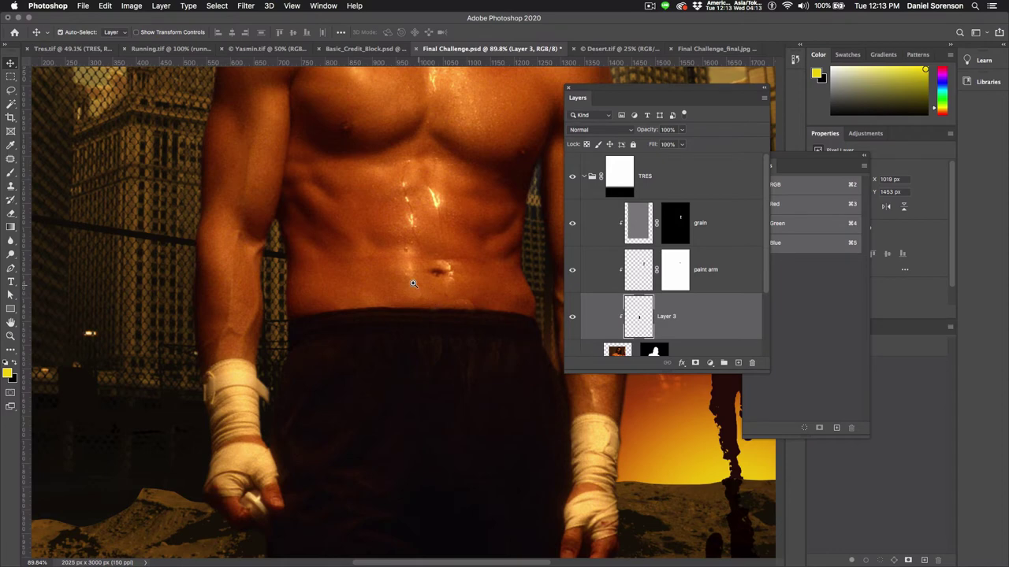
# Step: Zoom on the waistband, mask Layer 3, and brush its edges with a smaller brush
pyautogui.moveTo(410, 283); pyautogui.dragTo(473, 319)
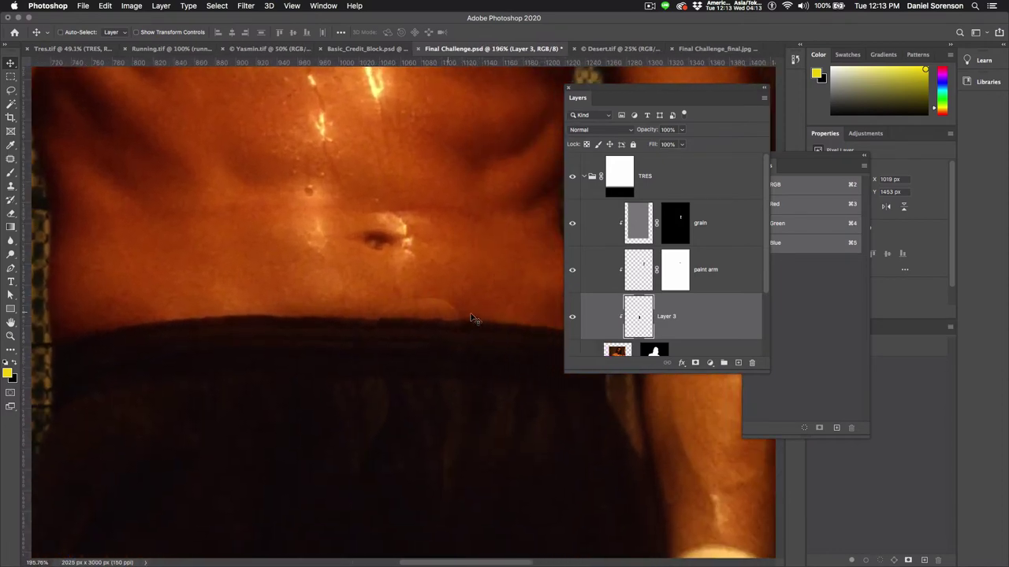
pyautogui.click(695, 364)
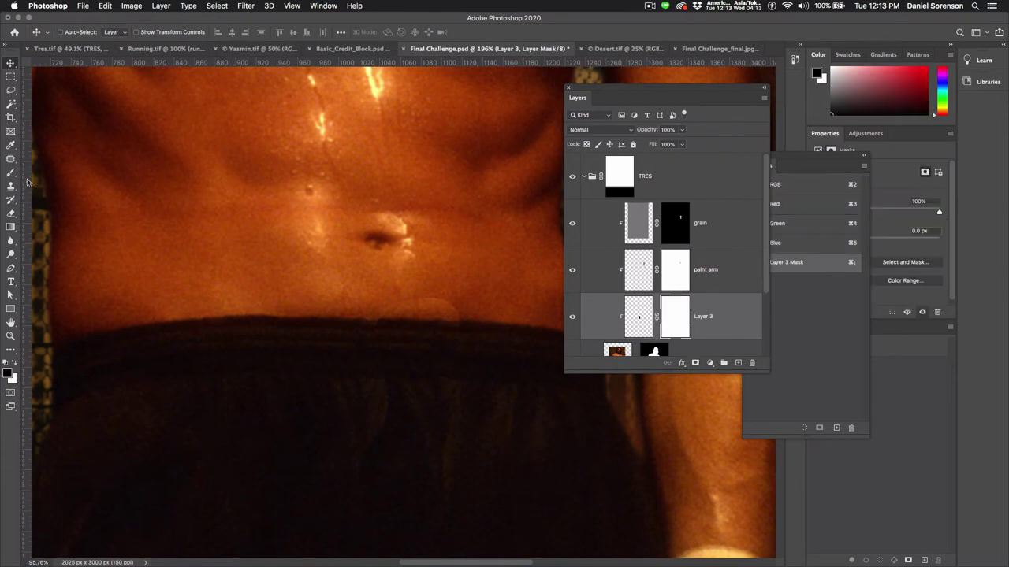
pyautogui.click(10, 172)
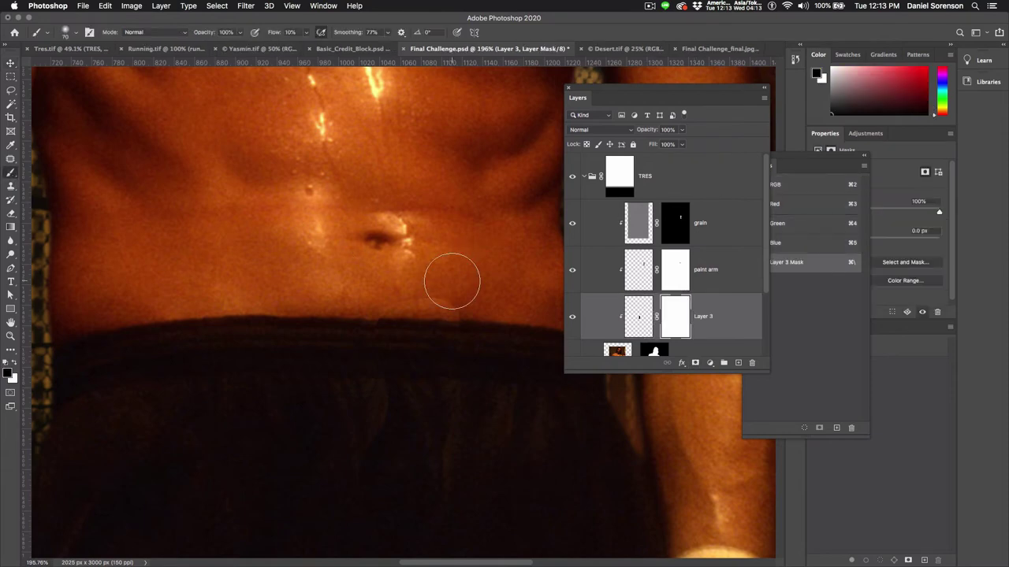
pyautogui.press('[')
pyautogui.press('[')
pyautogui.press('[')
pyautogui.press('[')
pyautogui.press('super+0')
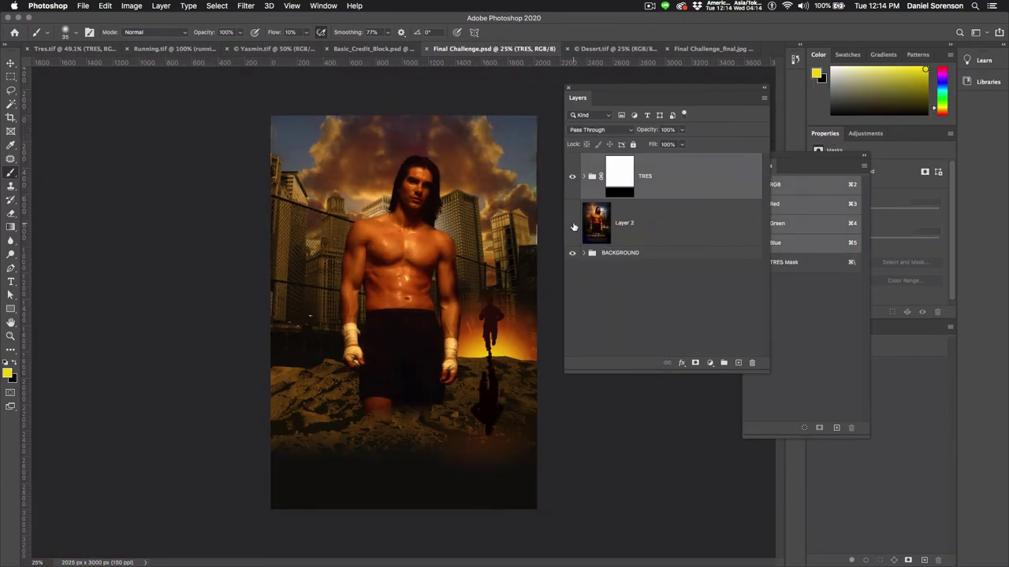
# Step: Preview the poster with Layer 2 shown, then bring up Yasmin.tif zoomed out to the whole face
pyautogui.click(573, 226)
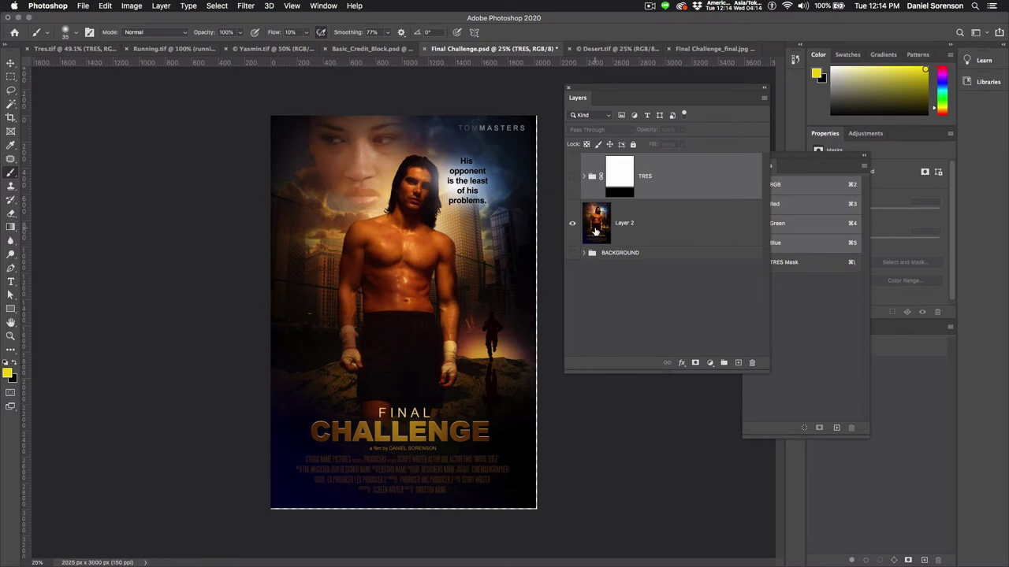
pyautogui.click(596, 230)
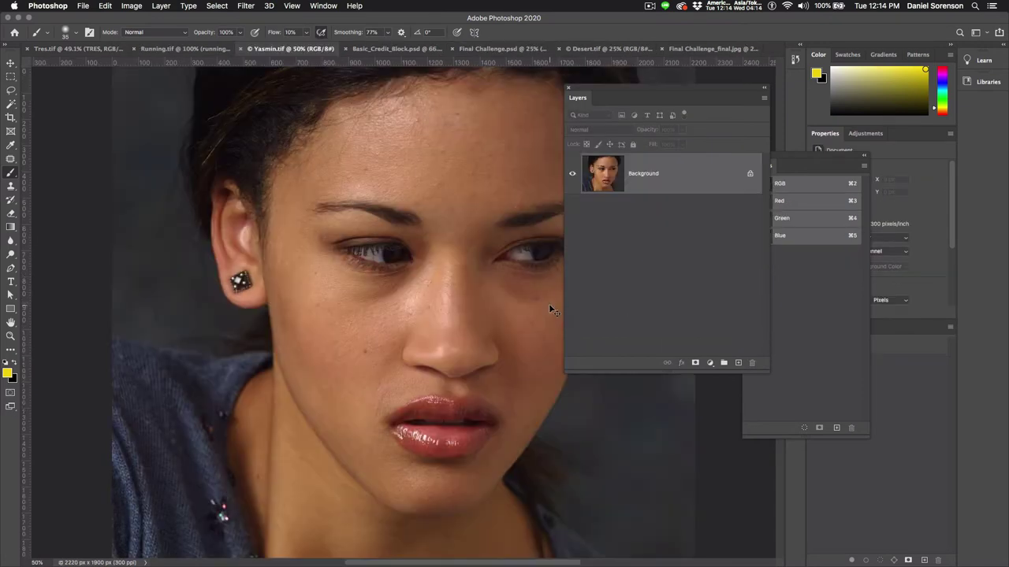
pyautogui.press('super+minus')
pyautogui.press('super+minus')
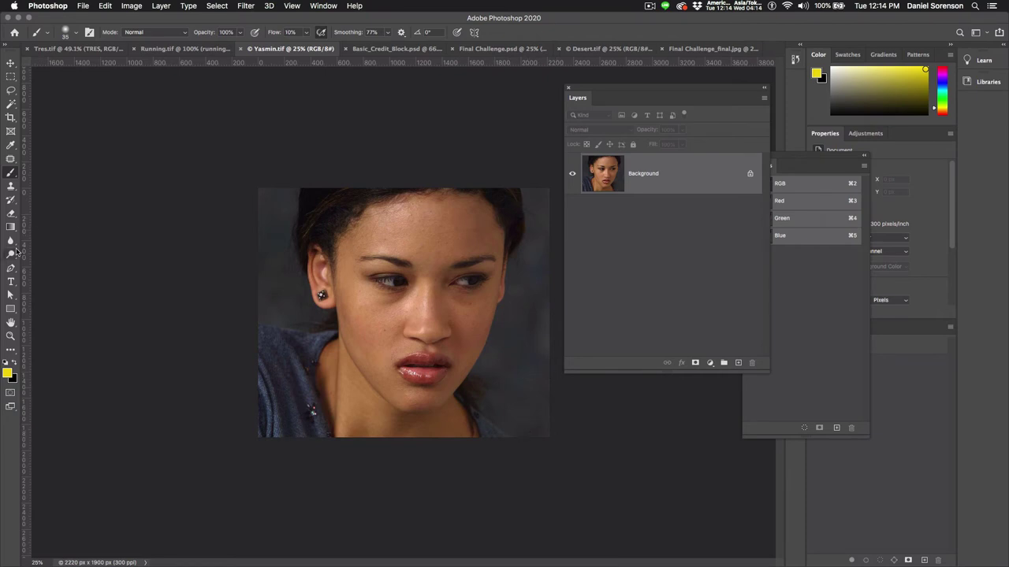
pyautogui.click(11, 269)
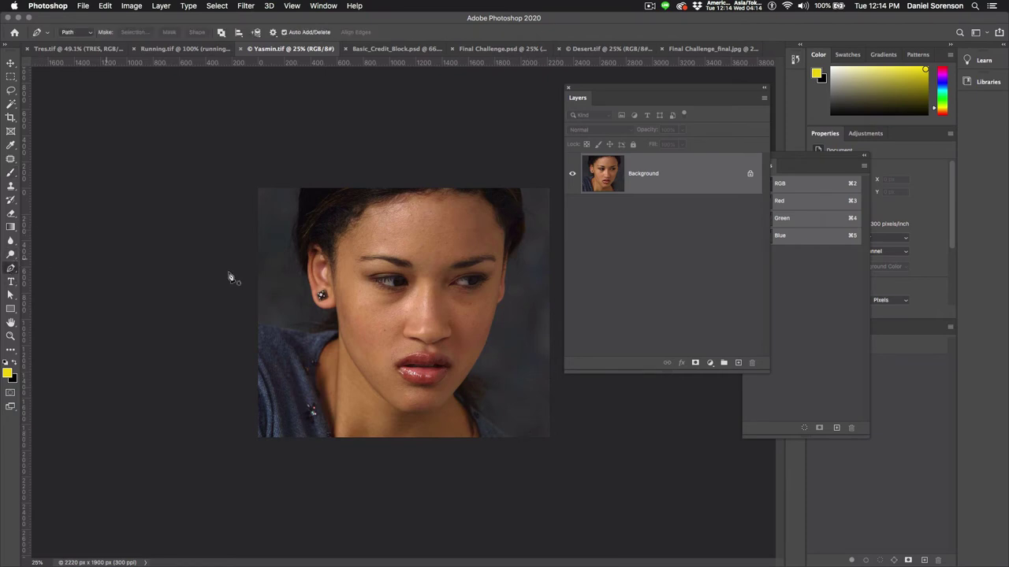
# Step: Start the pen path along the shoulder and curve it up to the earlobe
pyautogui.click(279, 329)
pyautogui.click(324, 330)
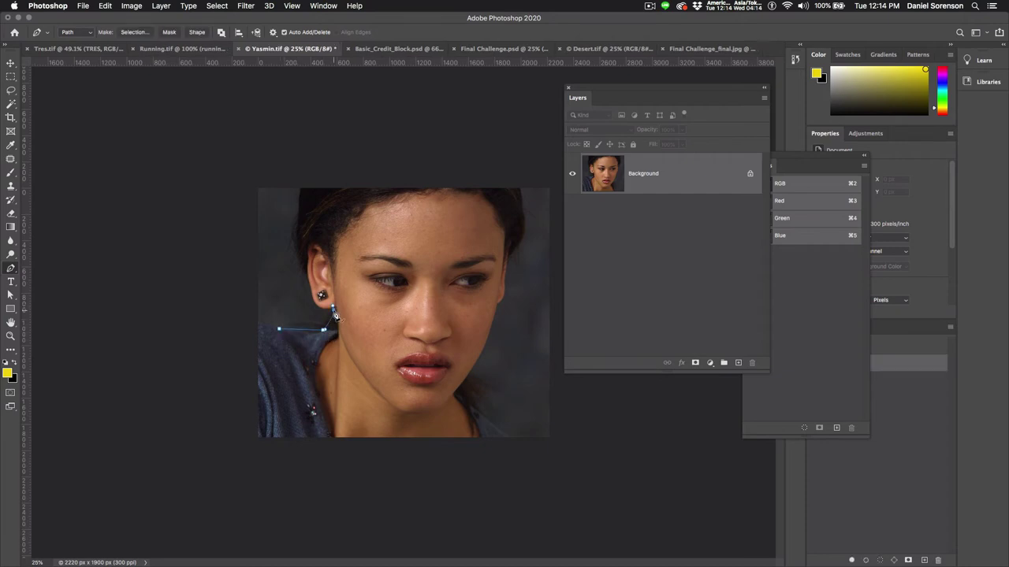
pyautogui.moveTo(334, 310); pyautogui.dragTo(335, 314)
pyautogui.scroll(5, 316, 305)
pyautogui.scroll(-2, 384, 326)
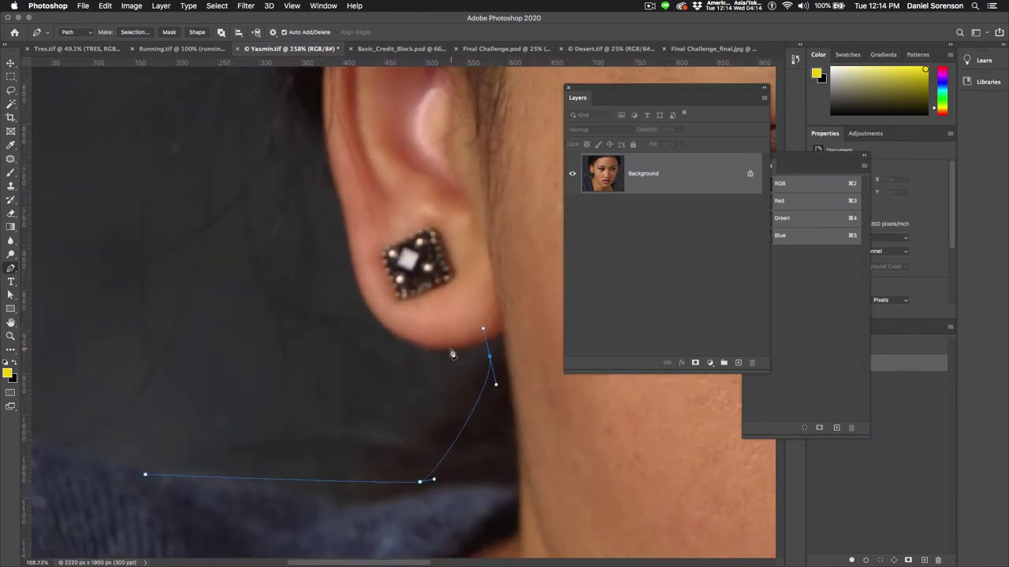
pyautogui.click(490, 358)
pyautogui.moveTo(490, 359); pyautogui.dragTo(504, 336)
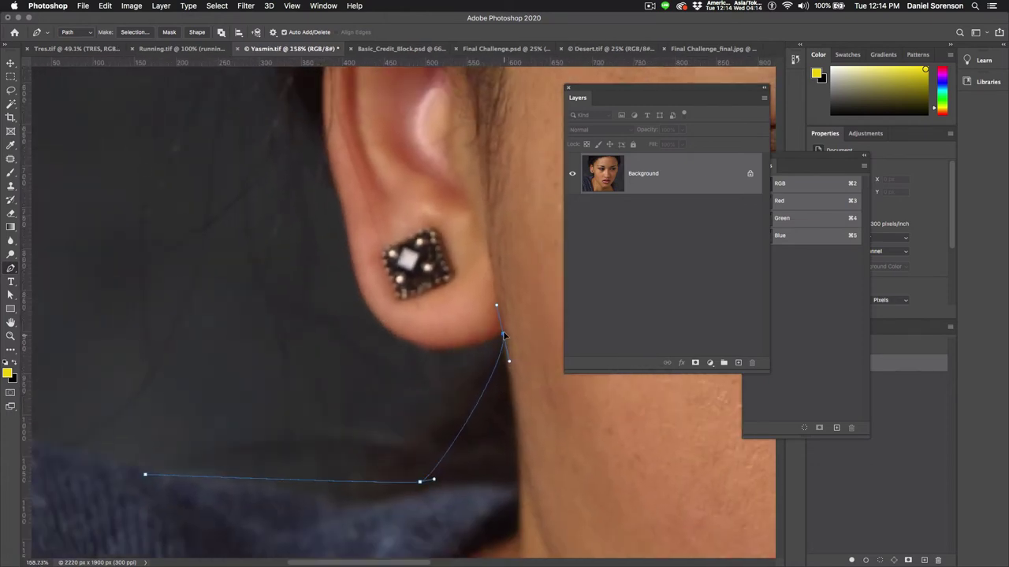
# Step: Continue the path behind the earlobe and ear up toward the hairline
pyautogui.click(426, 345)
pyautogui.click(377, 331)
pyautogui.click(352, 272)
pyautogui.moveTo(341, 195); pyautogui.dragTo(325, 144)
pyautogui.press('super+1')
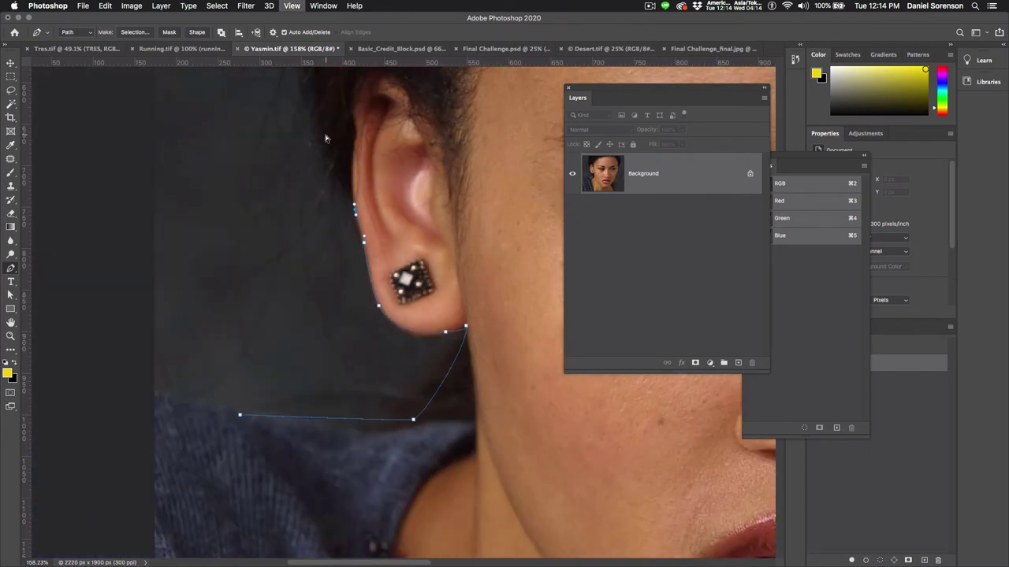
pyautogui.click(315, 143)
pyautogui.click(305, 108)
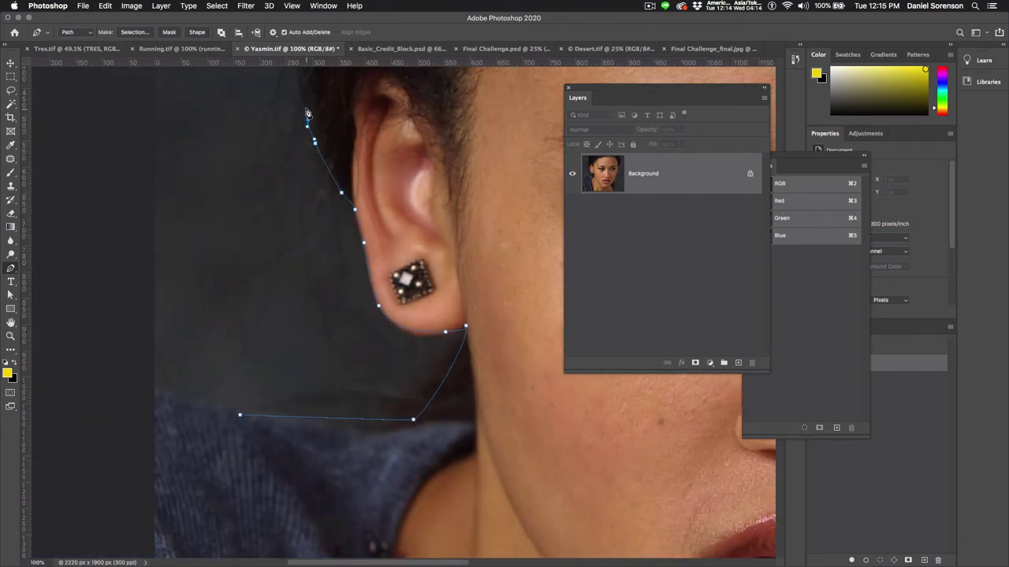
pyautogui.scroll(5, 281, 265)
# Step: Add outline points up along the left hair edge to the top of the head
pyautogui.click(270, 300)
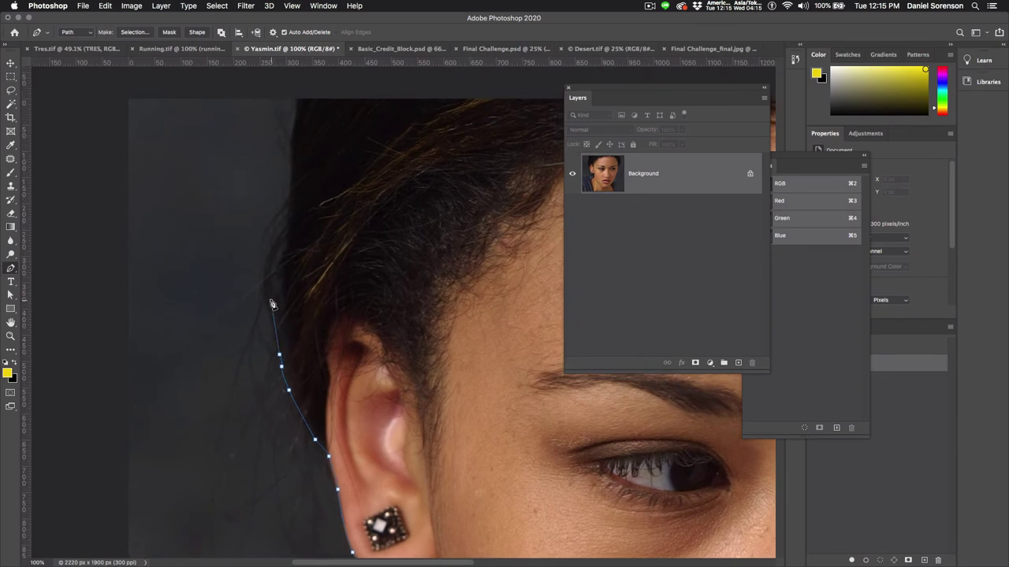
pyautogui.click(283, 241)
pyautogui.click(289, 194)
pyautogui.click(291, 162)
pyautogui.click(293, 130)
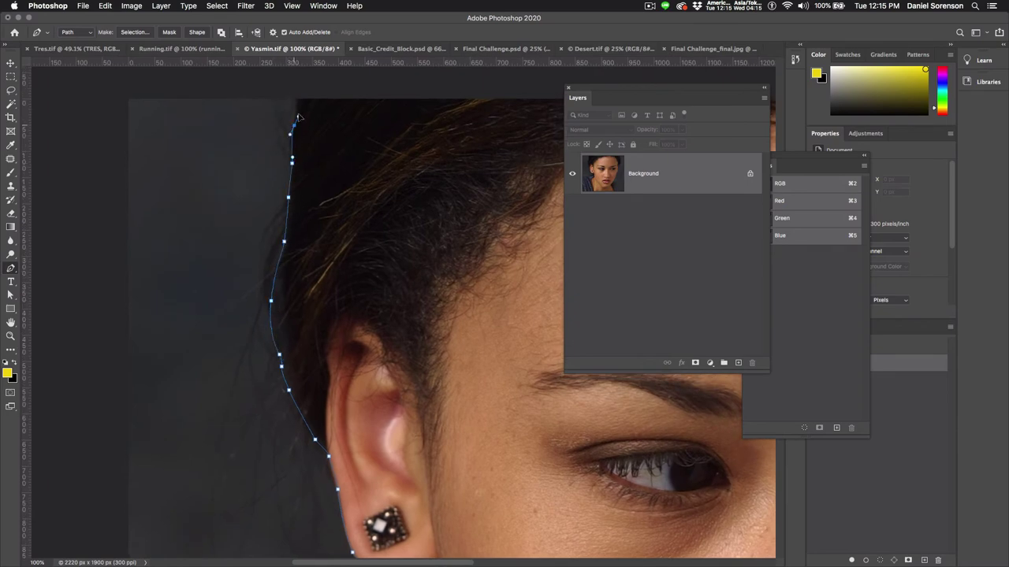
pyautogui.click(300, 106)
pyautogui.moveTo(430, 165); pyautogui.dragTo(70, 223)
pyautogui.moveTo(459, 230); pyautogui.dragTo(380, 210)
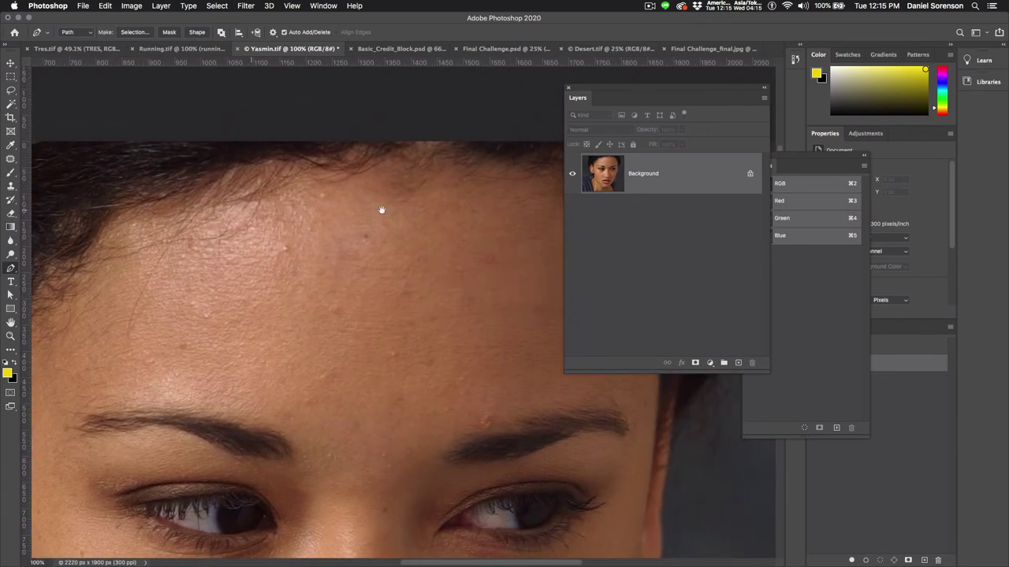
pyautogui.moveTo(443, 214); pyautogui.dragTo(413, 213)
pyautogui.moveTo(492, 208); pyautogui.dragTo(248, 205)
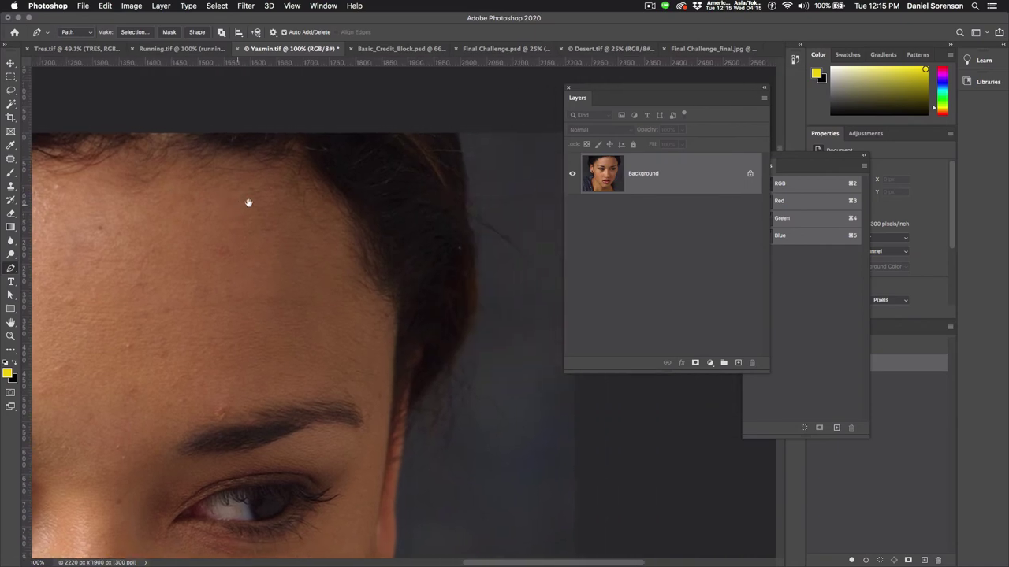
# Step: Run the outline across the top of the hair and down the right hair edge
pyautogui.click(460, 134)
pyautogui.click(468, 202)
pyautogui.click(470, 268)
pyautogui.click(465, 308)
pyautogui.click(458, 351)
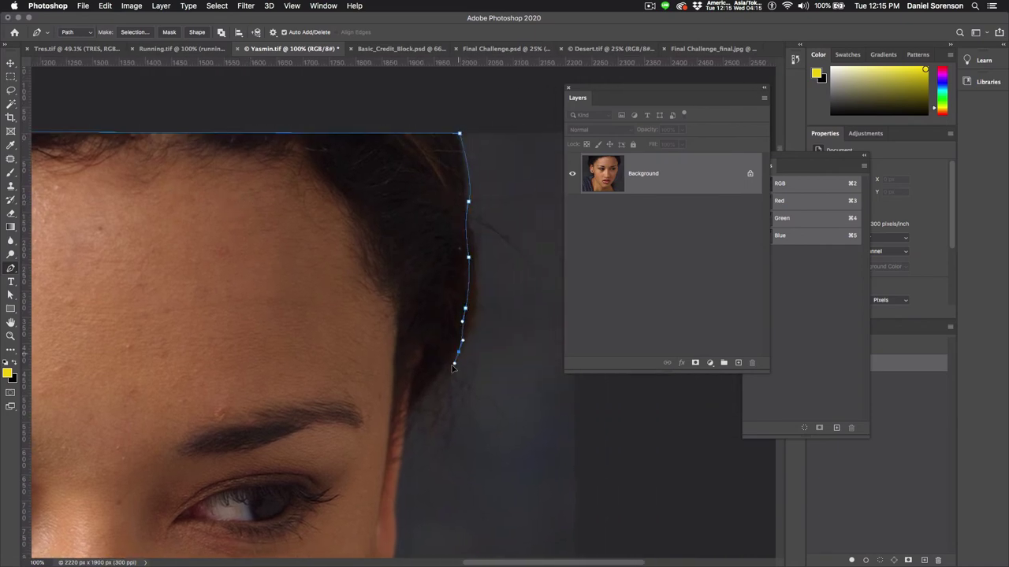
pyautogui.click(442, 378)
pyautogui.click(429, 394)
pyautogui.click(413, 406)
# Step: Trace curved points along the face edge, cheek, jaw and down the neck
pyautogui.moveTo(409, 416); pyautogui.dragTo(439, 186)
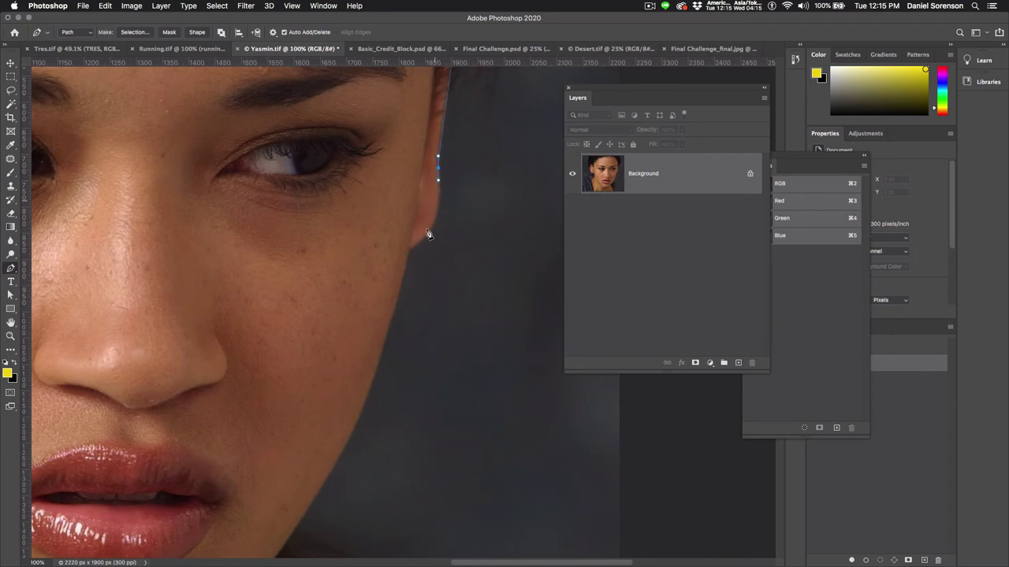
pyautogui.moveTo(426, 236); pyautogui.dragTo(409, 249)
pyautogui.moveTo(366, 414); pyautogui.dragTo(356, 427)
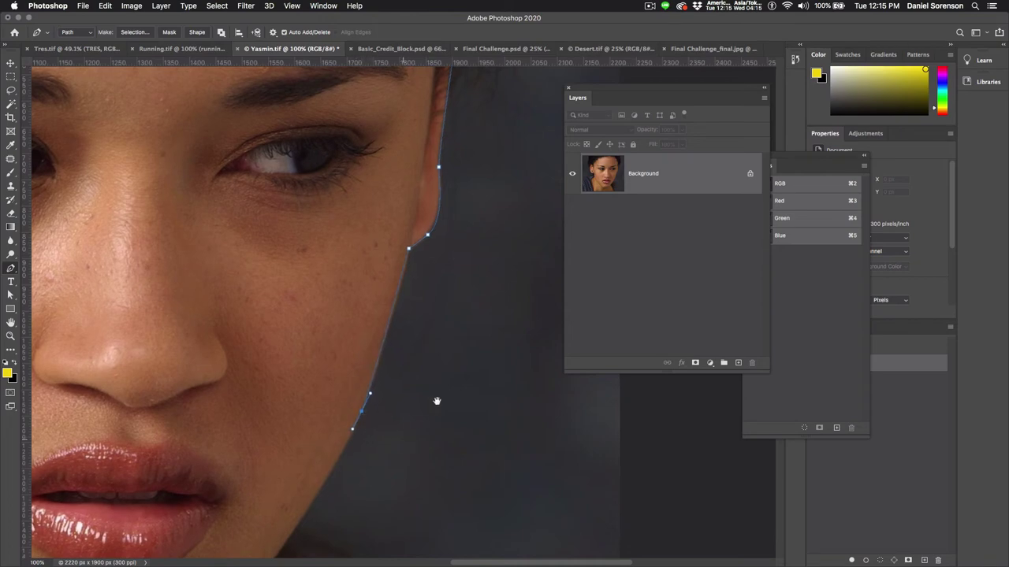
pyautogui.moveTo(435, 401); pyautogui.dragTo(550, 108)
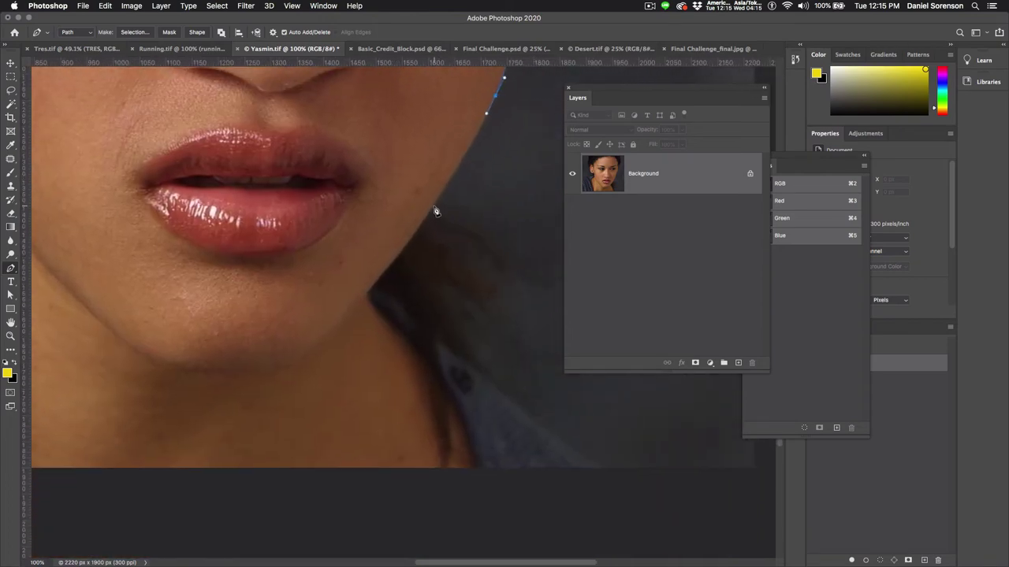
pyautogui.moveTo(433, 206); pyautogui.dragTo(490, 248)
pyautogui.moveTo(489, 285); pyautogui.dragTo(490, 313)
pyautogui.click(486, 320)
pyautogui.click(472, 335)
pyautogui.moveTo(465, 352); pyautogui.dragTo(468, 365)
# Step: Carry the outline along the bottom edge and left shoulder, closing it at the first anchor
pyautogui.press('super+minus')
pyautogui.press('super+minus')
pyautogui.press('super+minus')
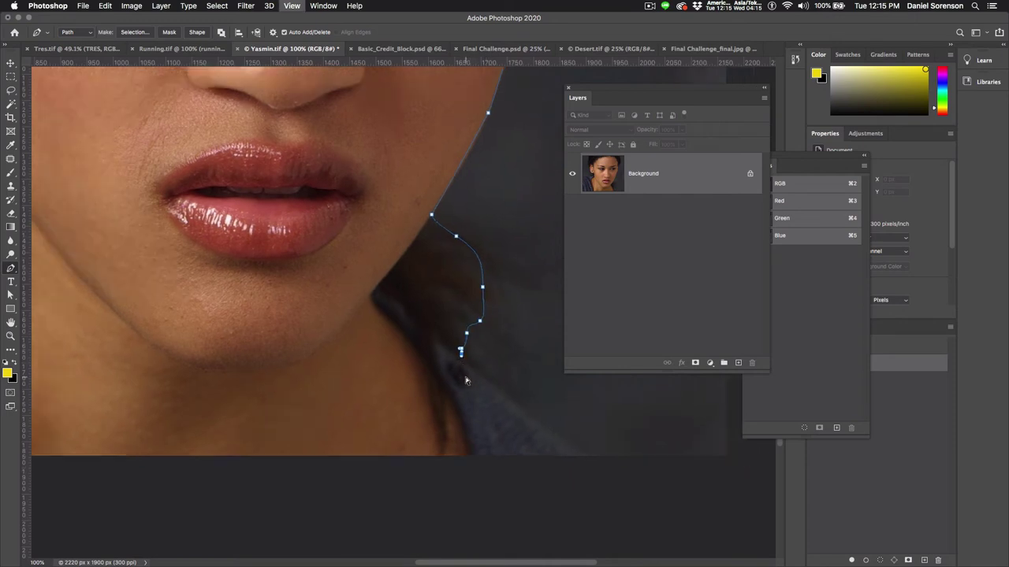
pyautogui.moveTo(540, 476); pyautogui.dragTo(554, 491)
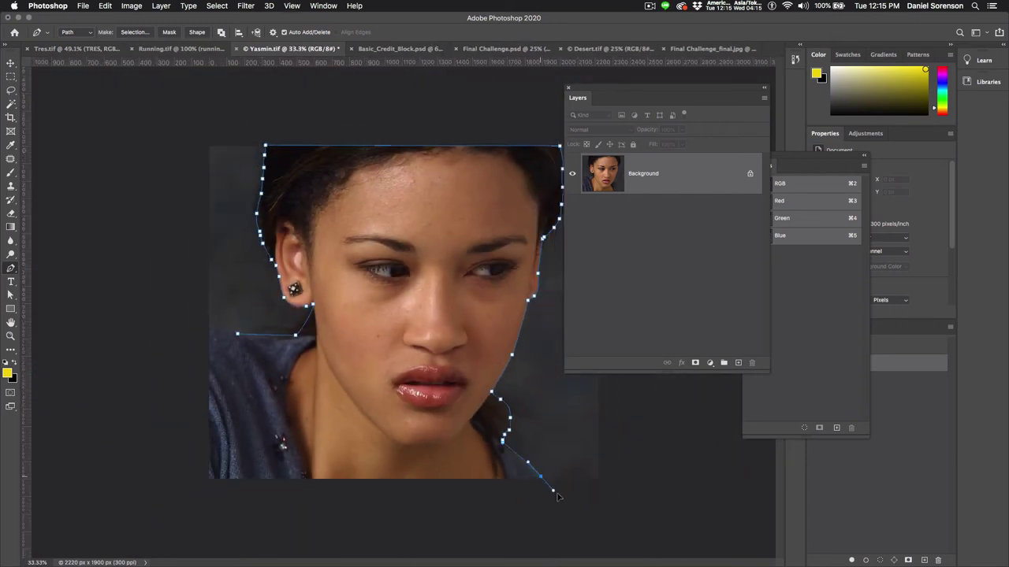
pyautogui.click(541, 499)
pyautogui.click(195, 493)
pyautogui.moveTo(195, 332); pyautogui.dragTo(202, 318)
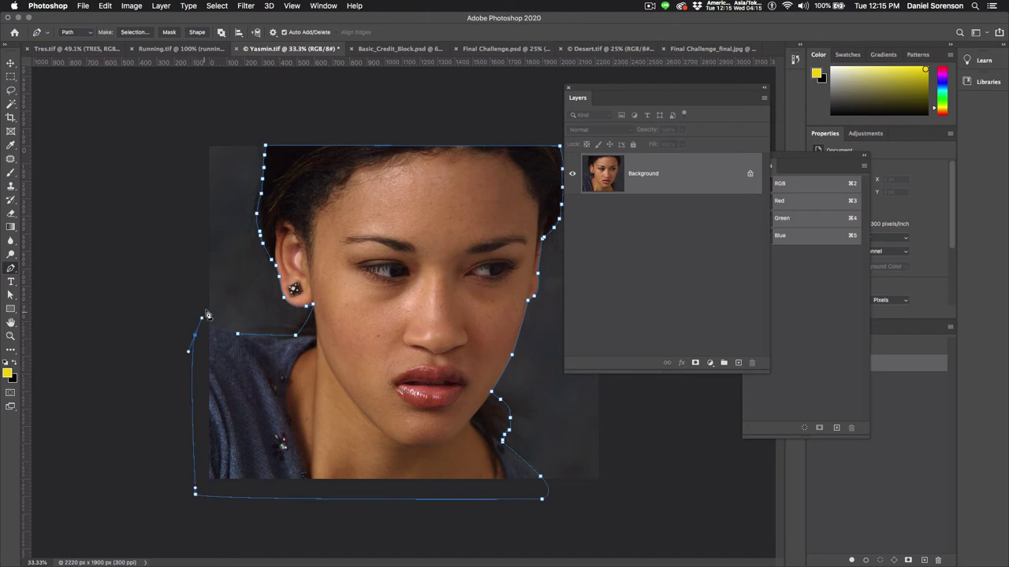
pyautogui.click(237, 334)
# Step: Collapse the Channels panel and load the yasmin outline path as a selection
pyautogui.click(894, 365)
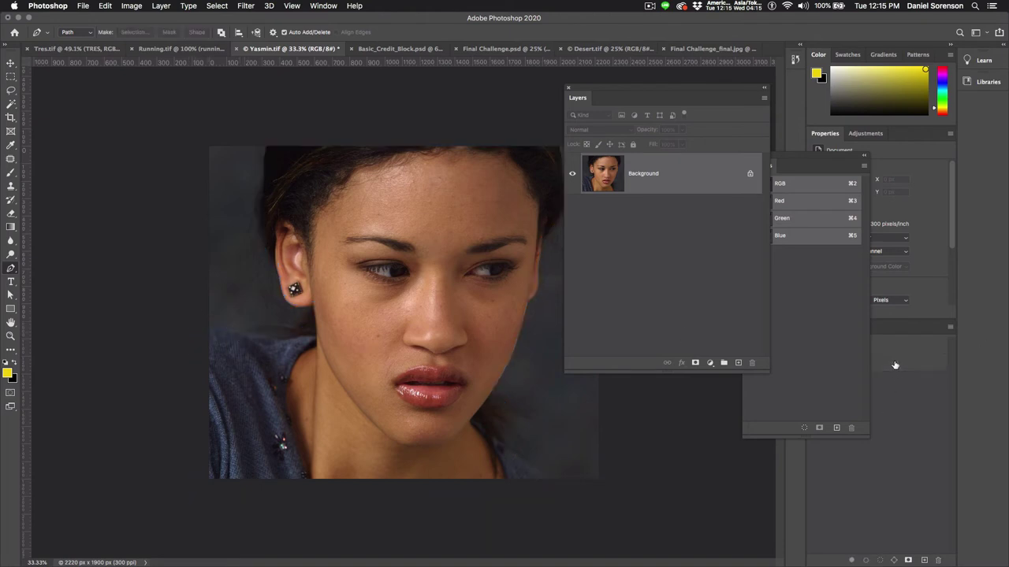
pyautogui.moveTo(800, 163); pyautogui.dragTo(737, 391)
pyautogui.click(752, 387)
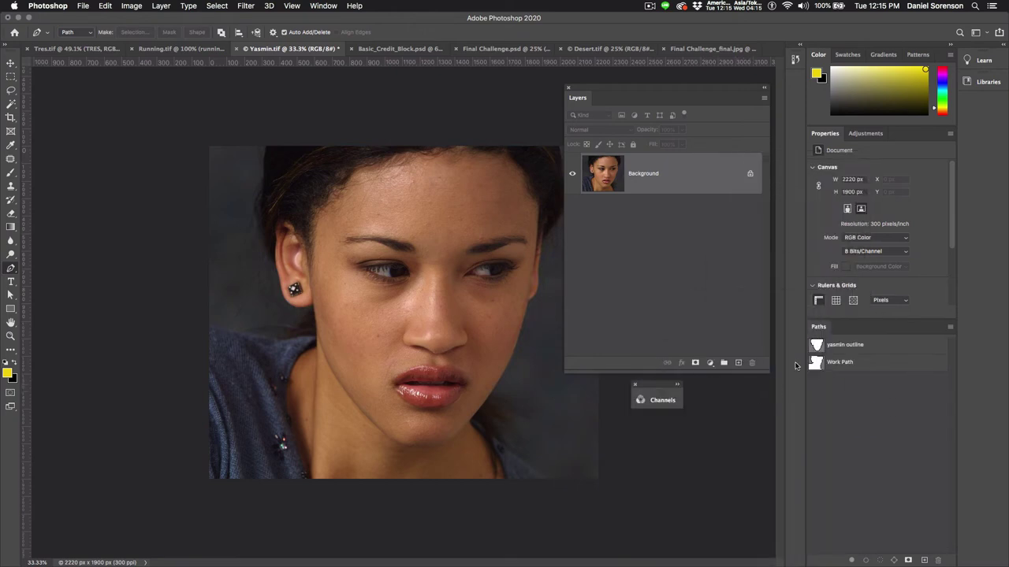
pyautogui.keyDown('super'); pyautogui.click(819, 348); pyautogui.keyUp('super')
# Step: Convert the Background into a regular layer named jasmin
pyautogui.doubleClick(660, 180)
pyautogui.write('jasmin')
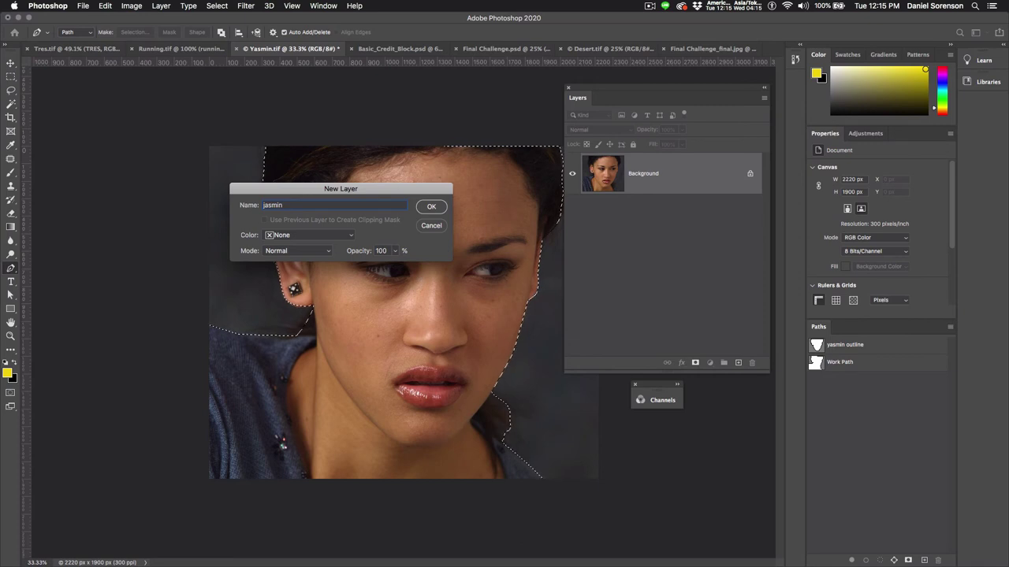
pyautogui.press('Return')
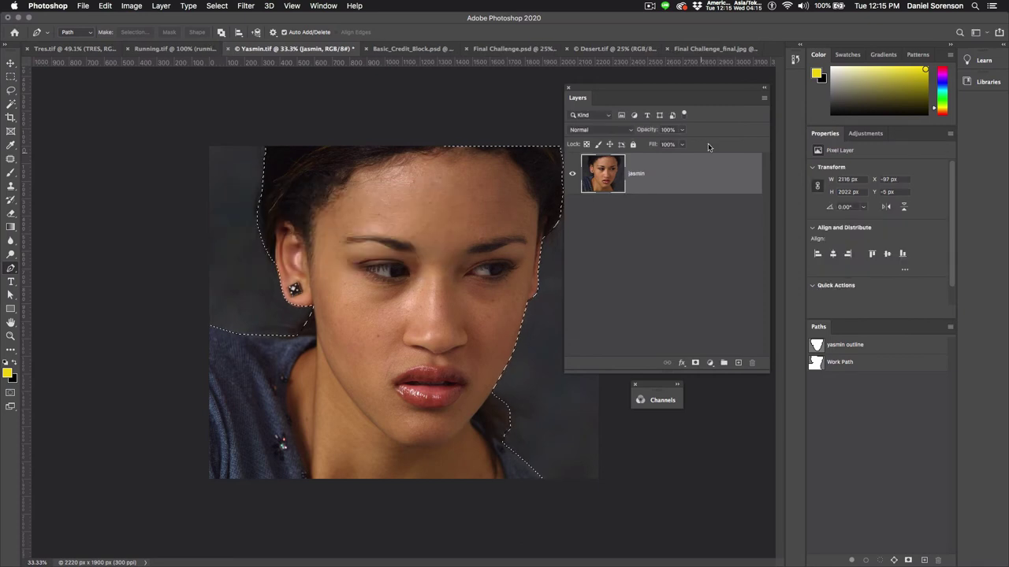
# Step: Add a layer mask to jasmin from the selection and save Work Path as 'outline 2'
pyautogui.click(696, 363)
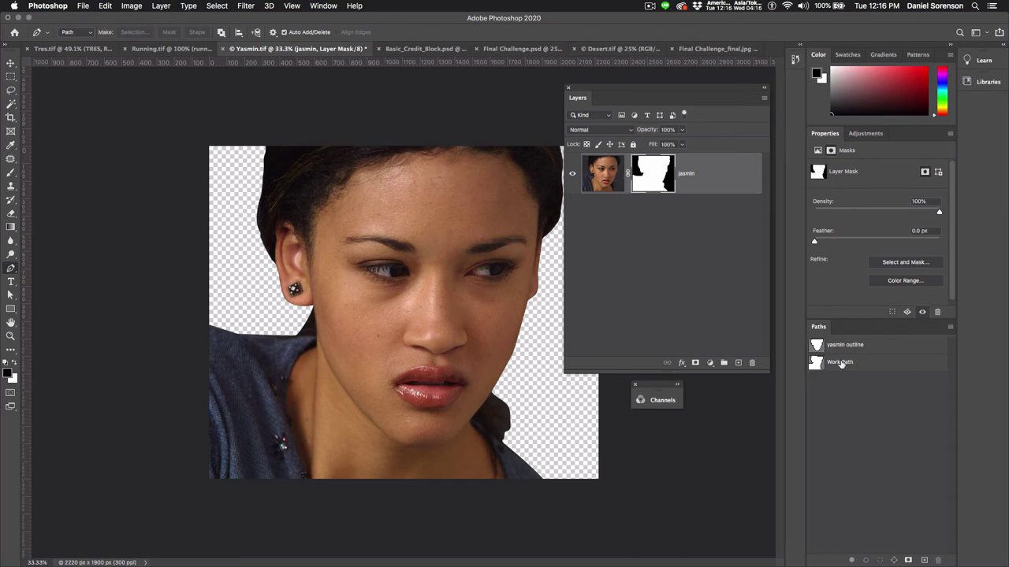
pyautogui.doubleClick(837, 363)
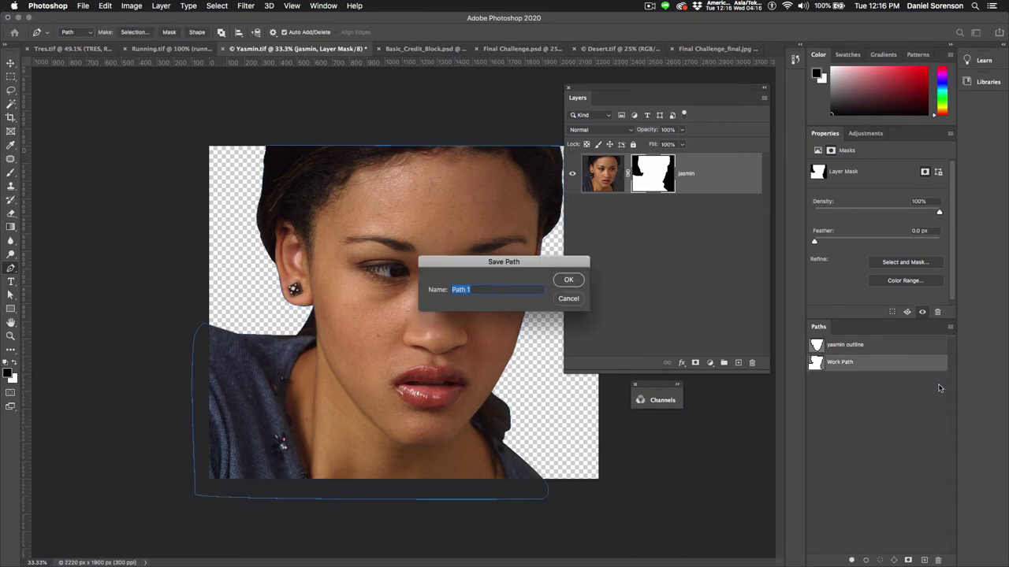
pyautogui.write('outline 2')
pyautogui.press('Return')
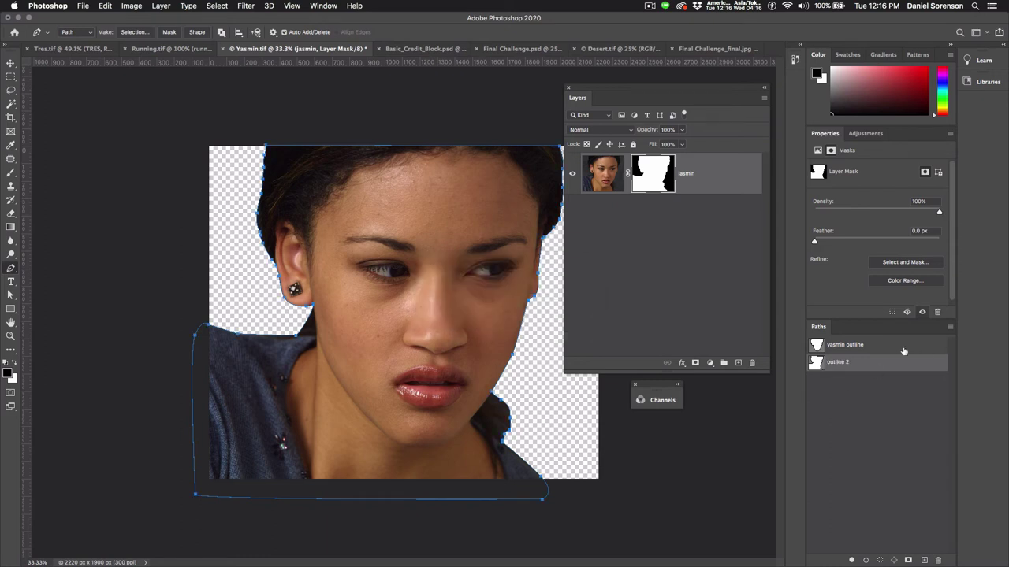
pyautogui.click(844, 400)
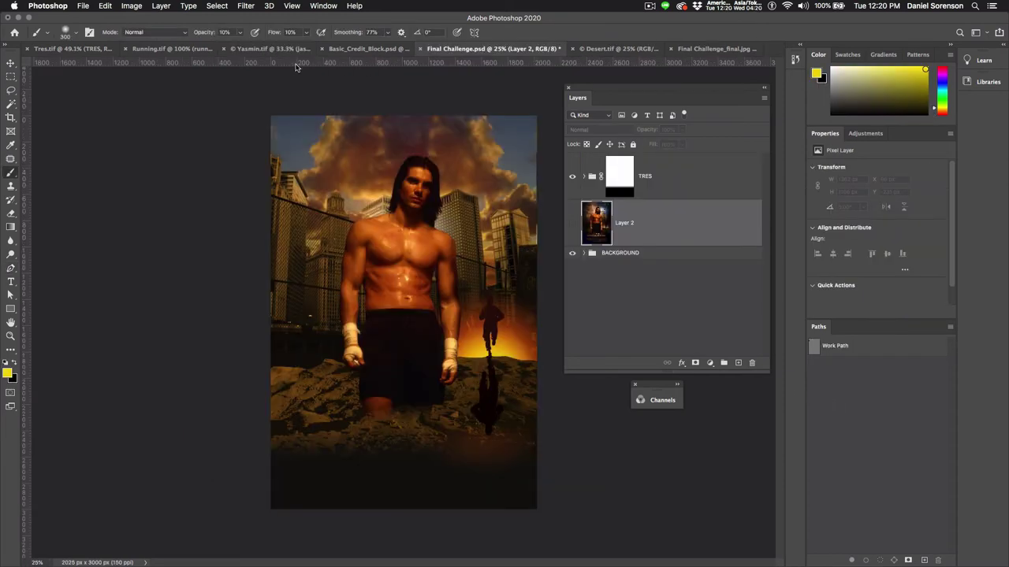
# Step: Drag the masked jasmin layer from Yasmin into the Final Challenge poster with the Move tool
pyautogui.click(270, 49)
pyautogui.click(11, 63)
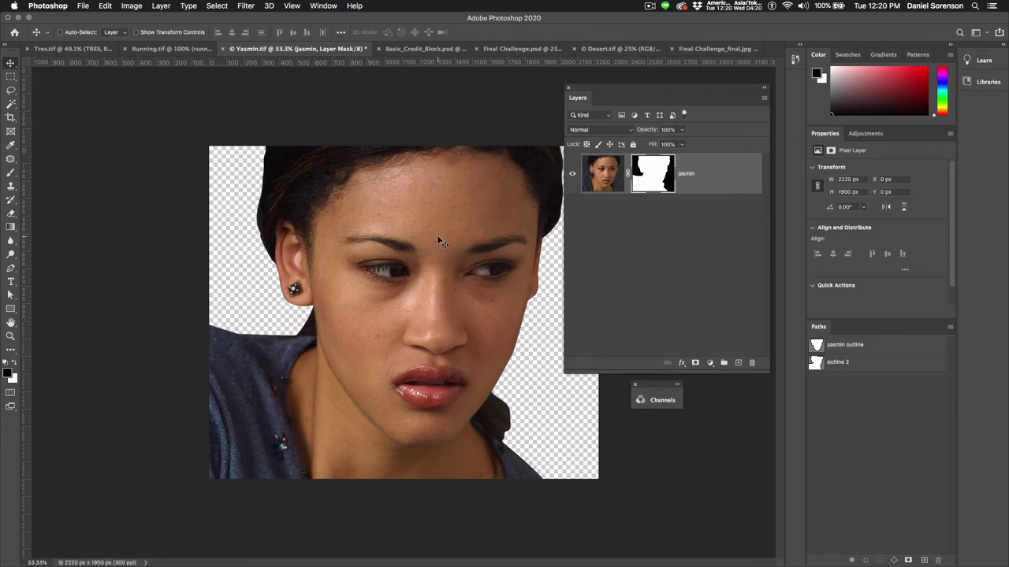
pyautogui.moveTo(441, 243); pyautogui.dragTo(442, 140)
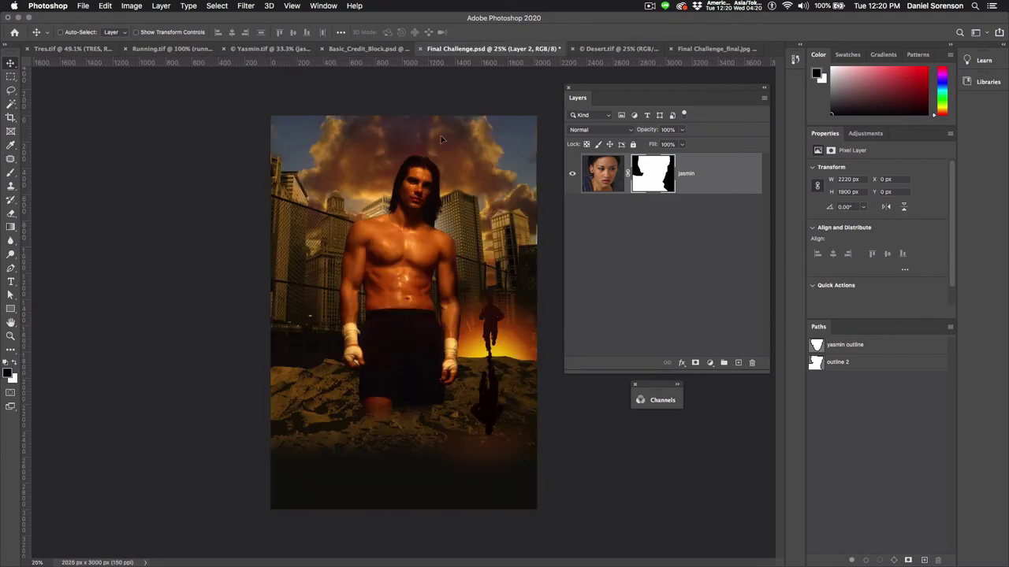
pyautogui.moveTo(370, 207); pyautogui.dragTo(371, 203)
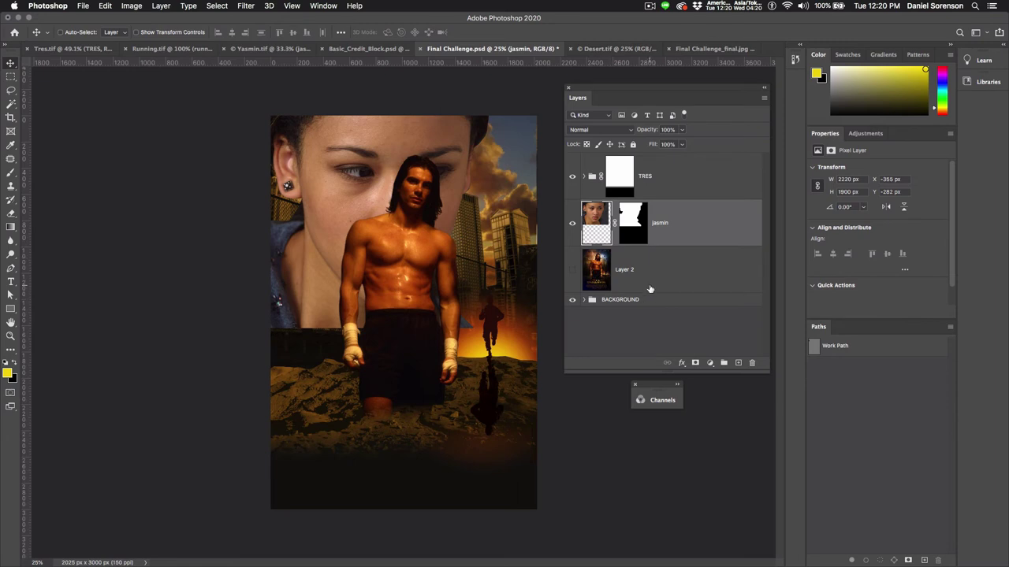
# Step: Show Layer 2 with the poster title, nudge it slightly right, then select jasmin
pyautogui.click(572, 271)
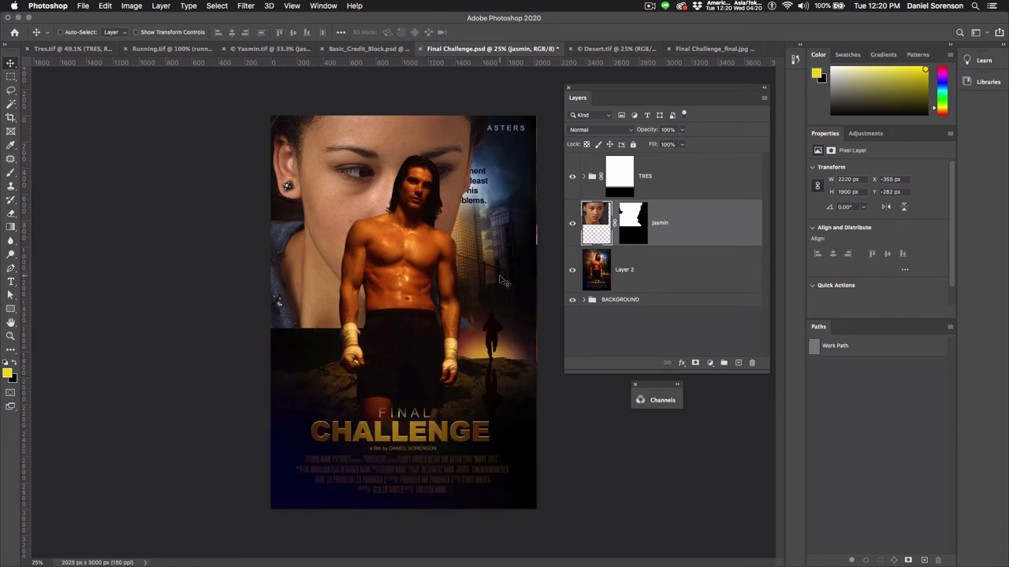
pyautogui.click(597, 276)
pyautogui.moveTo(519, 286); pyautogui.dragTo(533, 270)
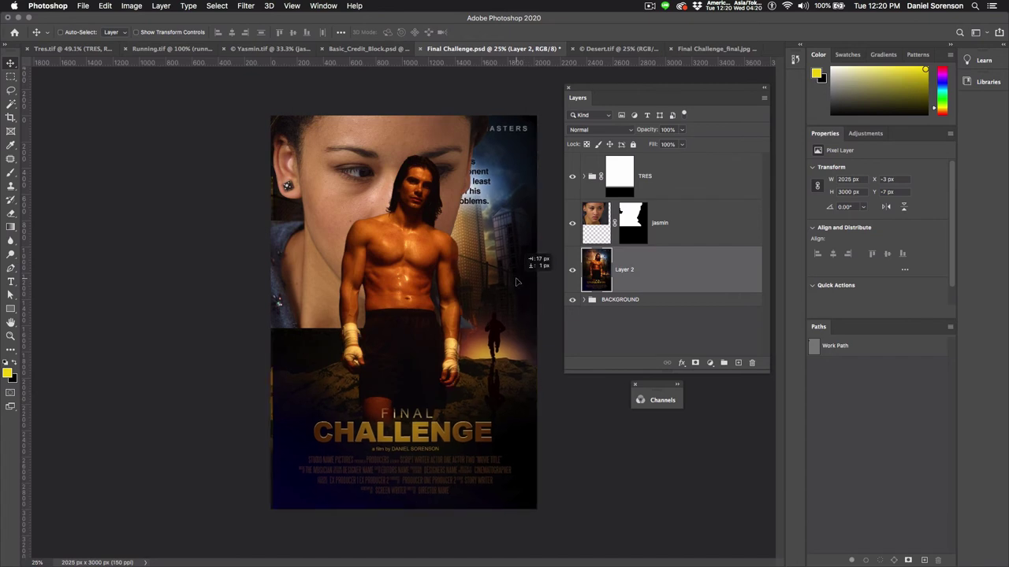
pyautogui.click(605, 221)
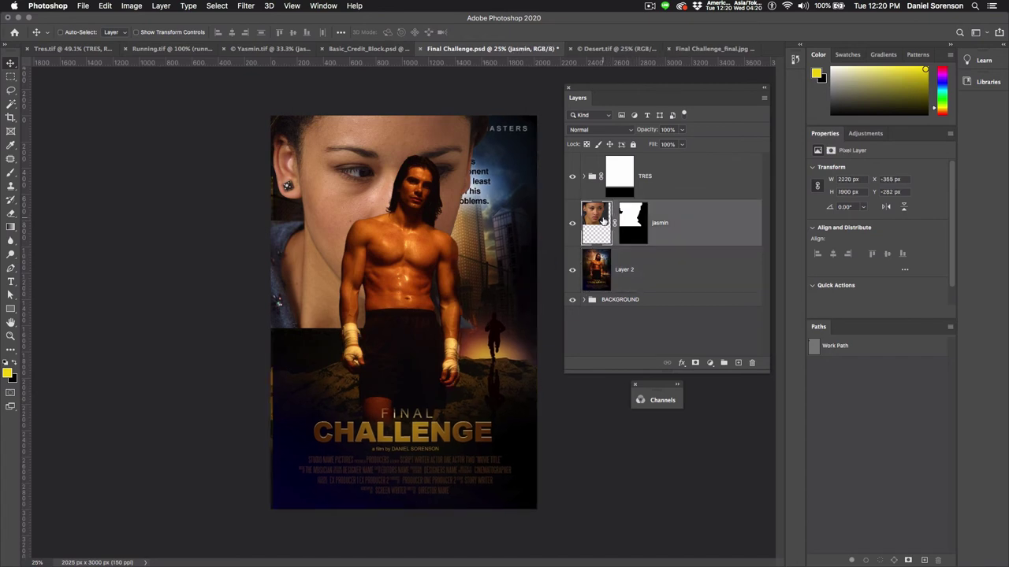
# Step: Flip the jasmin portrait horizontally, scale it to about 64%, and move it toward the poster's top
pyautogui.press('super+t')
pyautogui.rightClick(476, 230)
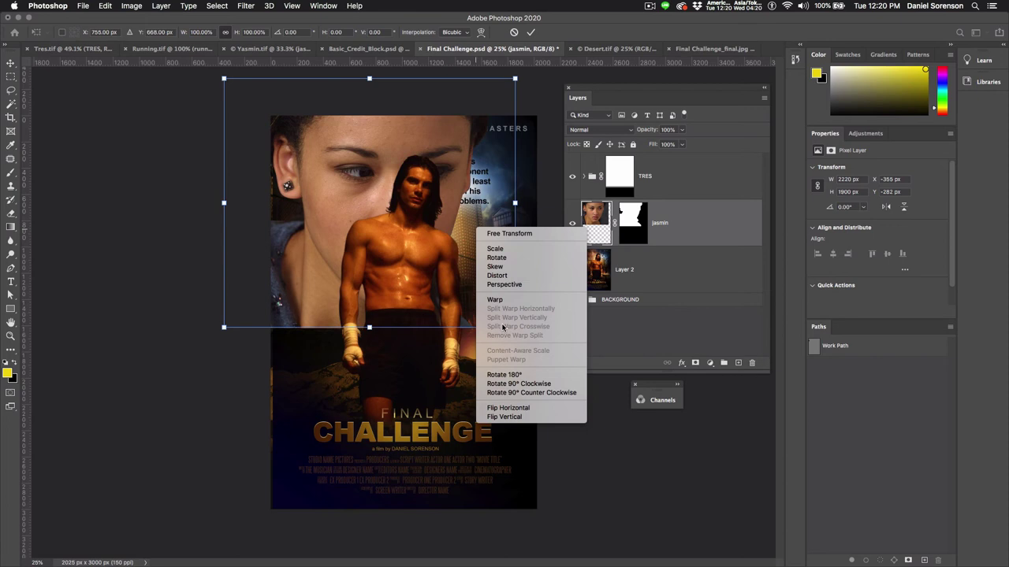
pyautogui.click(509, 408)
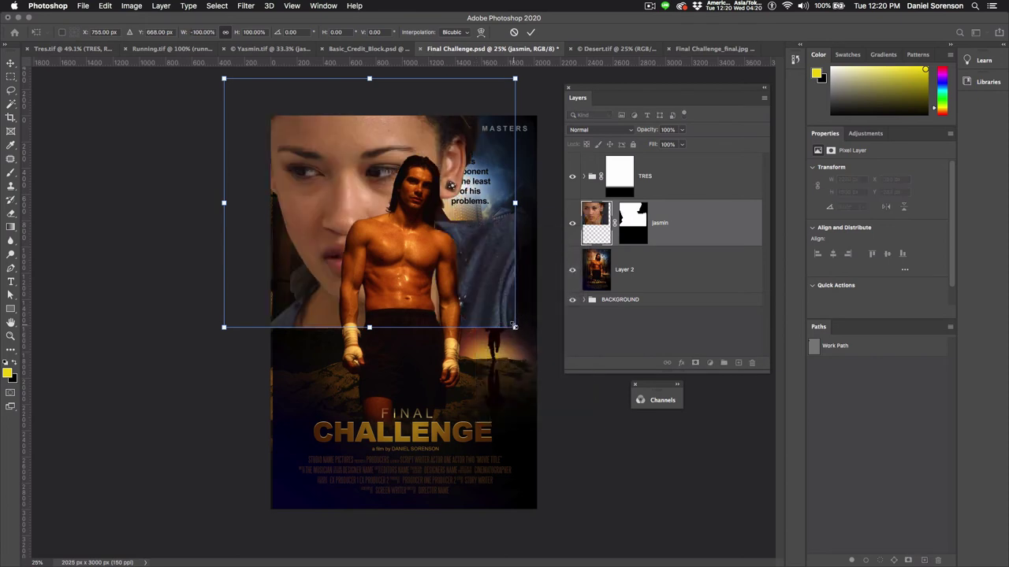
pyautogui.moveTo(514, 325); pyautogui.dragTo(464, 265)
pyautogui.moveTo(349, 202); pyautogui.dragTo(356, 168)
pyautogui.moveTo(463, 243); pyautogui.dragTo(480, 252)
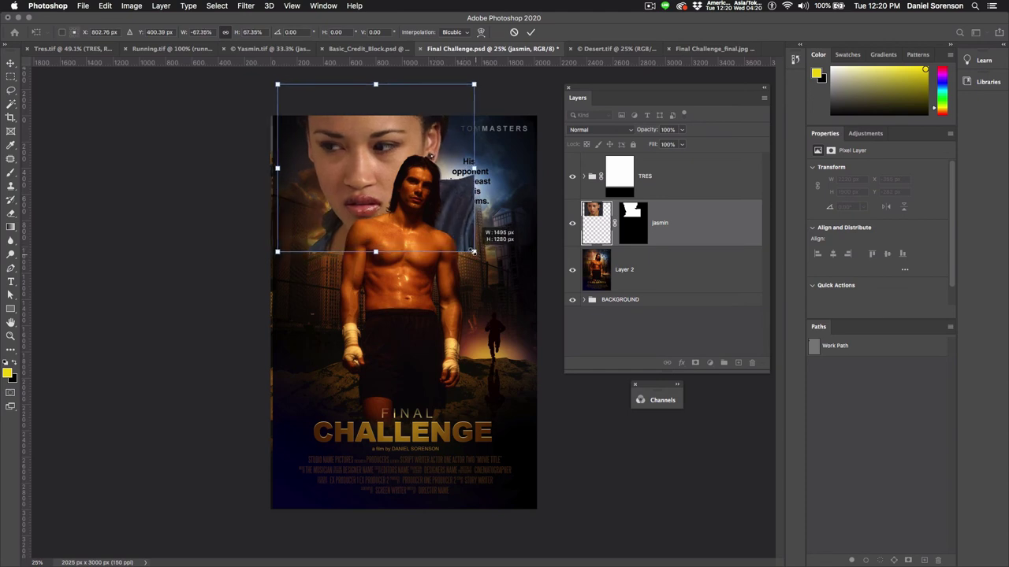
pyautogui.moveTo(375, 189)
pyautogui.mouseDown()
pyautogui.moveTo(444, 197)
pyautogui.moveTo(377, 180)
pyautogui.moveTo(422, 181)
pyautogui.moveTo(370, 184)
pyautogui.mouseUp()
pyautogui.moveTo(471, 245); pyautogui.dragTo(459, 229)
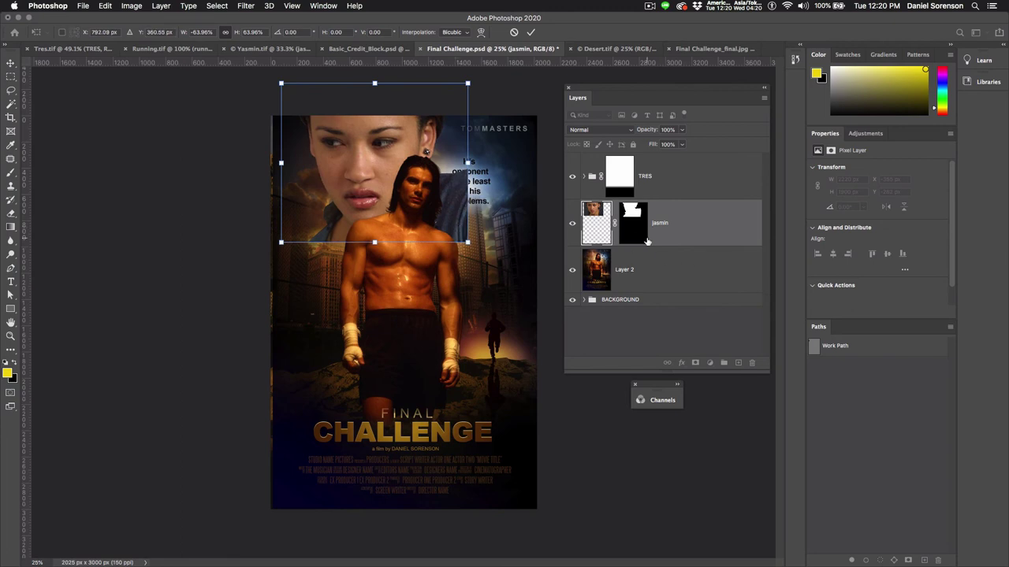
pyautogui.press('Return')
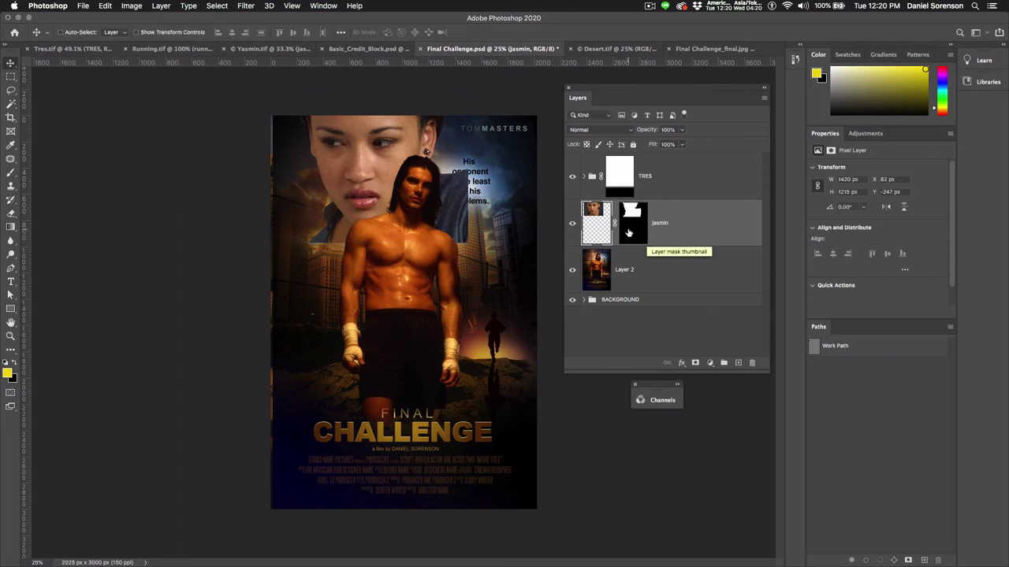
# Step: Paint black at 100% on the jasmin mask with a soft brush to reveal the full tagline
pyautogui.click(628, 229)
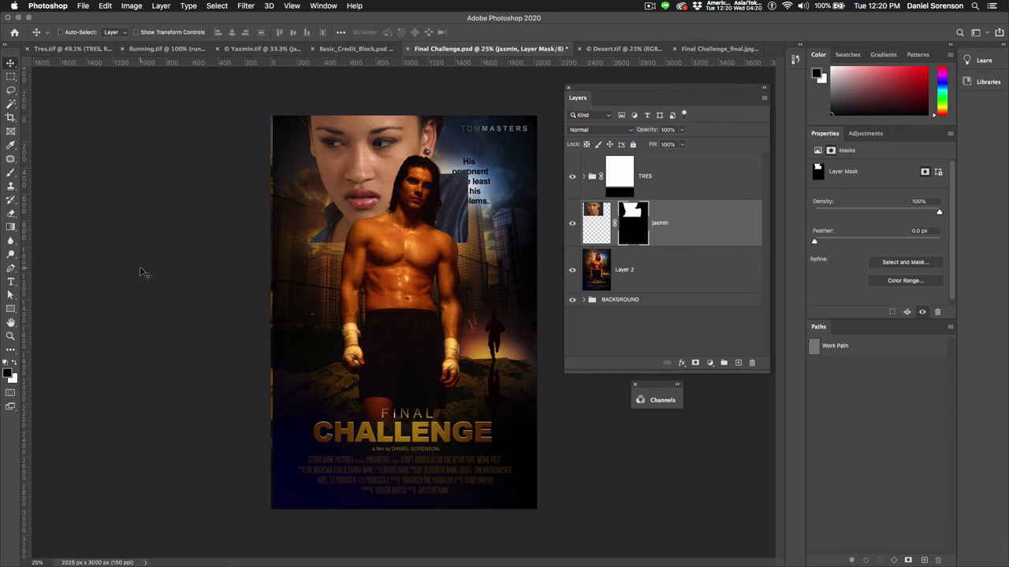
pyautogui.press('b')
pyautogui.click(77, 34)
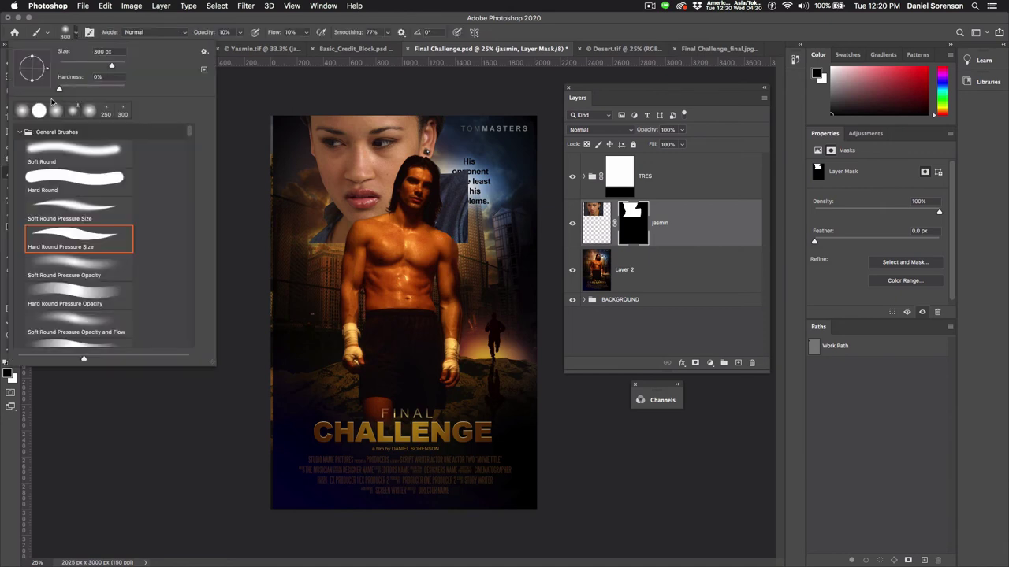
pyautogui.click(77, 34)
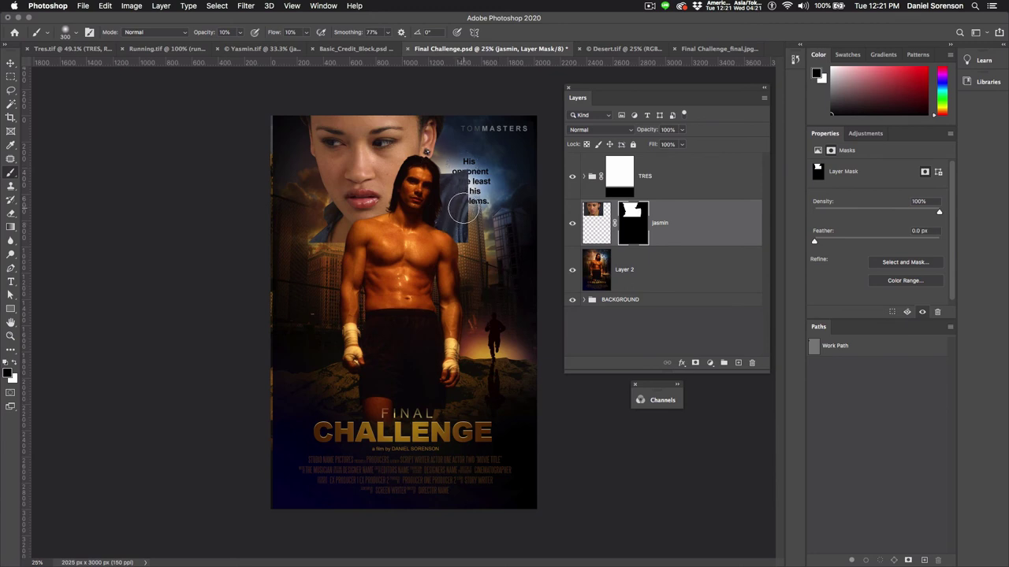
pyautogui.press('0')
pyautogui.moveTo(462, 209)
pyautogui.mouseDown()
pyautogui.moveTo(461, 184)
pyautogui.moveTo(466, 215)
pyautogui.moveTo(471, 194)
pyautogui.moveTo(449, 251)
pyautogui.moveTo(456, 175)
pyautogui.moveTo(402, 256)
pyautogui.moveTo(350, 255)
pyautogui.moveTo(314, 234)
pyautogui.moveTo(316, 243)
pyautogui.moveTo(313, 214)
pyautogui.moveTo(329, 230)
pyautogui.moveTo(313, 211)
pyautogui.moveTo(337, 250)
pyautogui.moveTo(312, 234)
pyautogui.moveTo(328, 247)
pyautogui.moveTo(315, 211)
pyautogui.moveTo(345, 246)
pyautogui.moveTo(308, 232)
pyautogui.moveTo(334, 253)
pyautogui.moveTo(303, 225)
pyautogui.moveTo(316, 218)
pyautogui.moveTo(350, 261)
pyautogui.mouseUp()
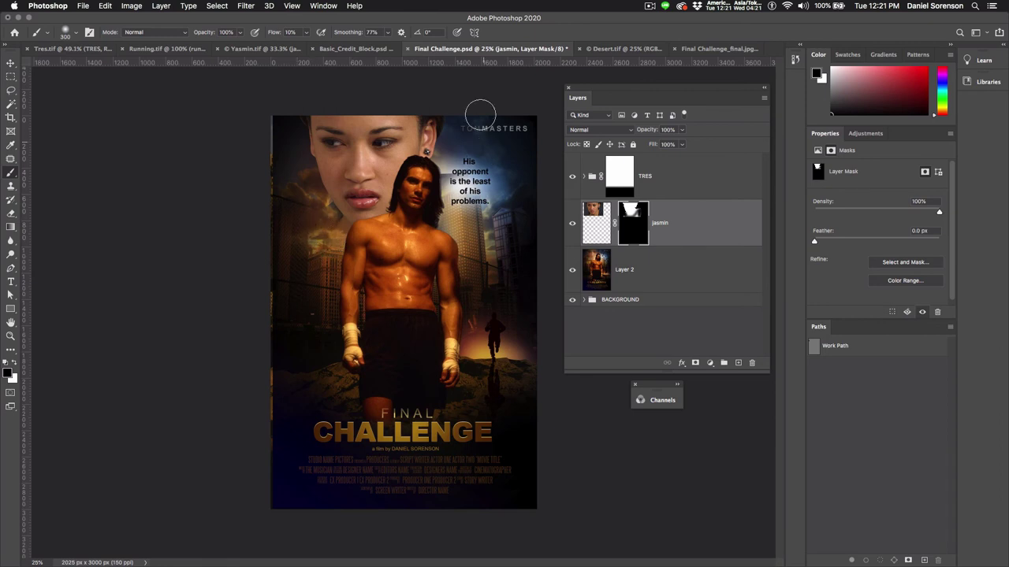
# Step: Mask out the area around the ear, then at 30% opacity and size 500 hide clouds and top-left hair
pyautogui.moveTo(443, 108)
pyautogui.mouseDown()
pyautogui.moveTo(418, 197)
pyautogui.moveTo(499, 253)
pyautogui.mouseUp()
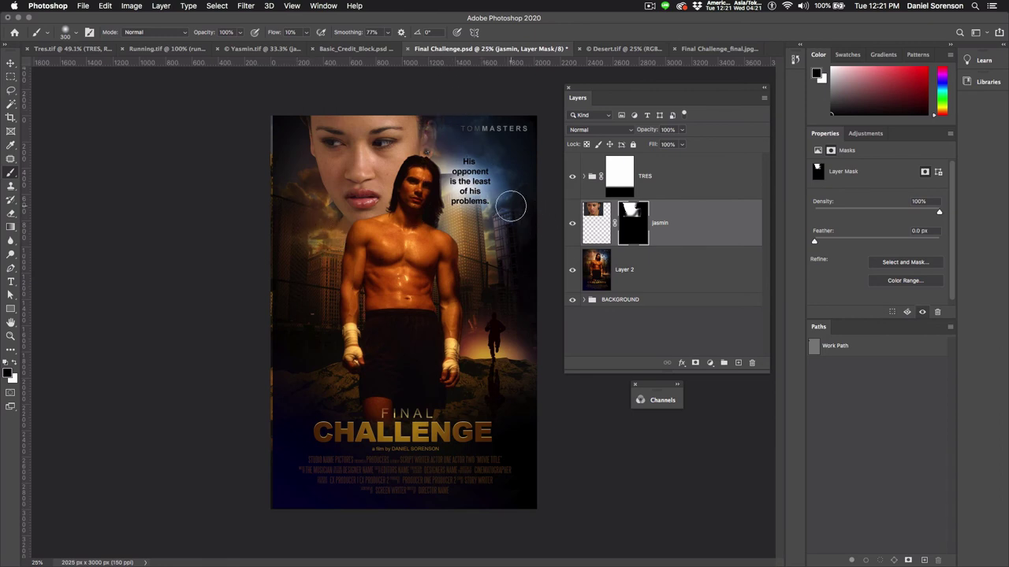
pyautogui.press('3')
pyautogui.press(']')
pyautogui.press(']')
pyautogui.press(']')
pyautogui.moveTo(350, 247)
pyautogui.mouseDown()
pyautogui.moveTo(327, 217)
pyautogui.moveTo(408, 223)
pyautogui.moveTo(382, 229)
pyautogui.moveTo(316, 213)
pyautogui.moveTo(429, 210)
pyautogui.moveTo(411, 222)
pyautogui.moveTo(461, 237)
pyautogui.mouseUp()
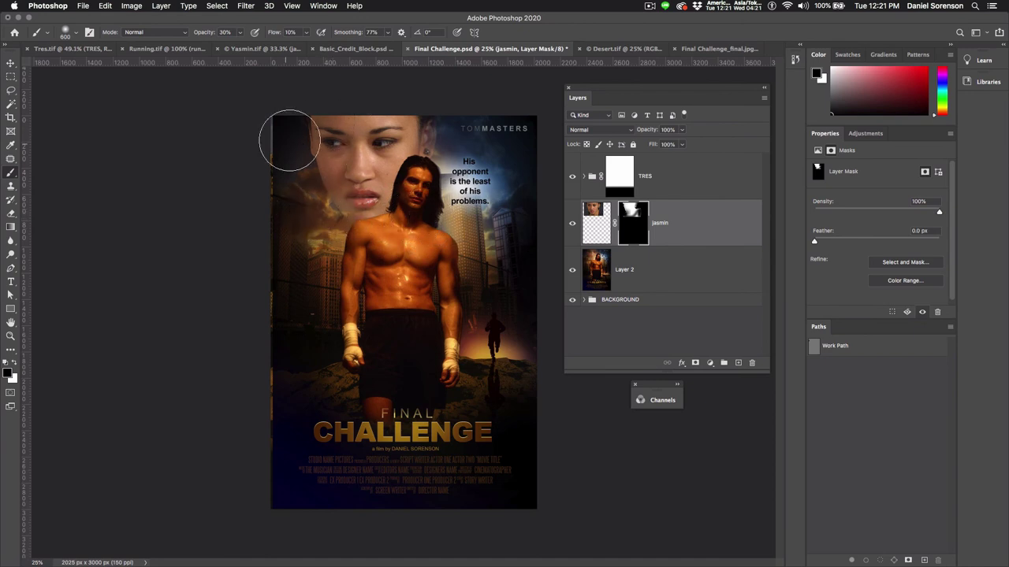
pyautogui.moveTo(288, 140)
pyautogui.mouseDown()
pyautogui.moveTo(312, 111)
pyautogui.moveTo(293, 141)
pyautogui.moveTo(304, 123)
pyautogui.moveTo(305, 131)
pyautogui.moveTo(299, 113)
pyautogui.moveTo(303, 140)
pyautogui.mouseUp()
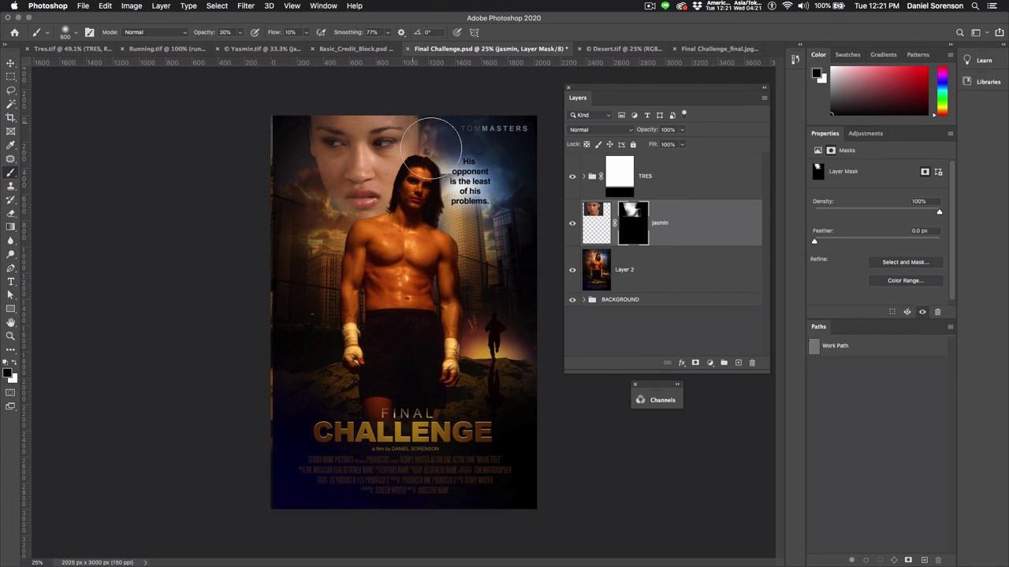
# Step: Set the jasmin layer opacity to 87% and view its mask on its own
pyautogui.click(682, 130)
pyautogui.moveTo(678, 144); pyautogui.dragTo(674, 145)
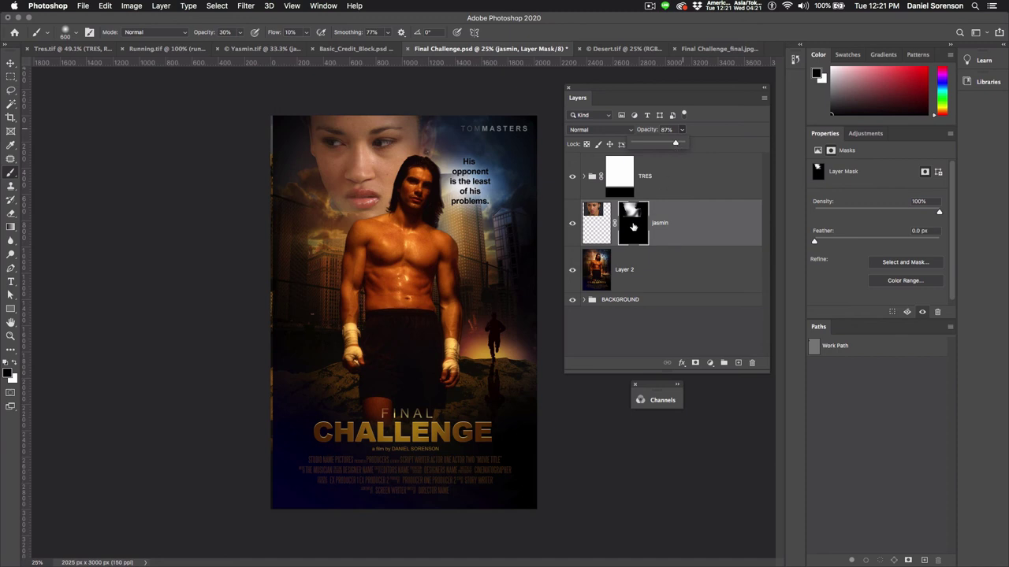
pyautogui.keyDown('alt'); pyautogui.click(633, 227); pyautogui.keyUp('alt')
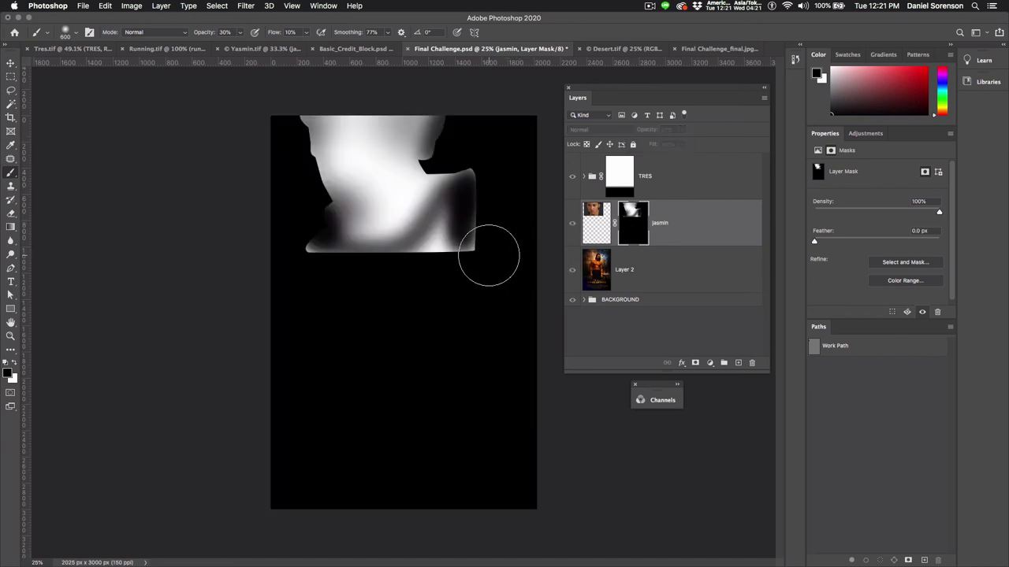
# Step: Darken the mask's right shoulder edge at 10%, then paint it black at 100% opacity and flow
pyautogui.press('1')
pyautogui.moveTo(490, 256)
pyautogui.mouseDown()
pyautogui.moveTo(480, 176)
pyautogui.moveTo(480, 225)
pyautogui.moveTo(469, 244)
pyautogui.moveTo(474, 210)
pyautogui.mouseUp()
pyautogui.press('0')
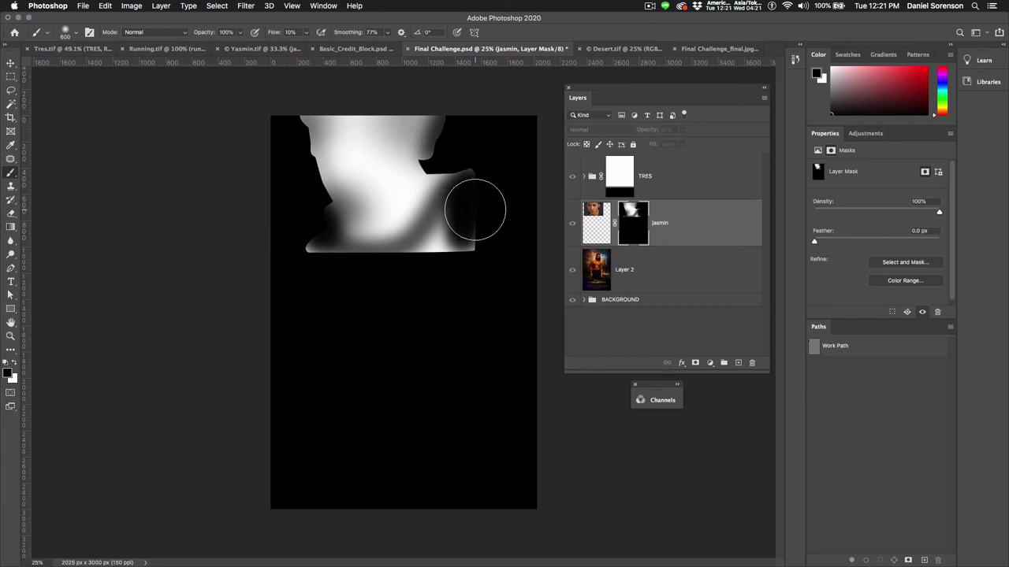
pyautogui.click(305, 33)
pyautogui.moveTo(312, 53); pyautogui.dragTo(409, 49)
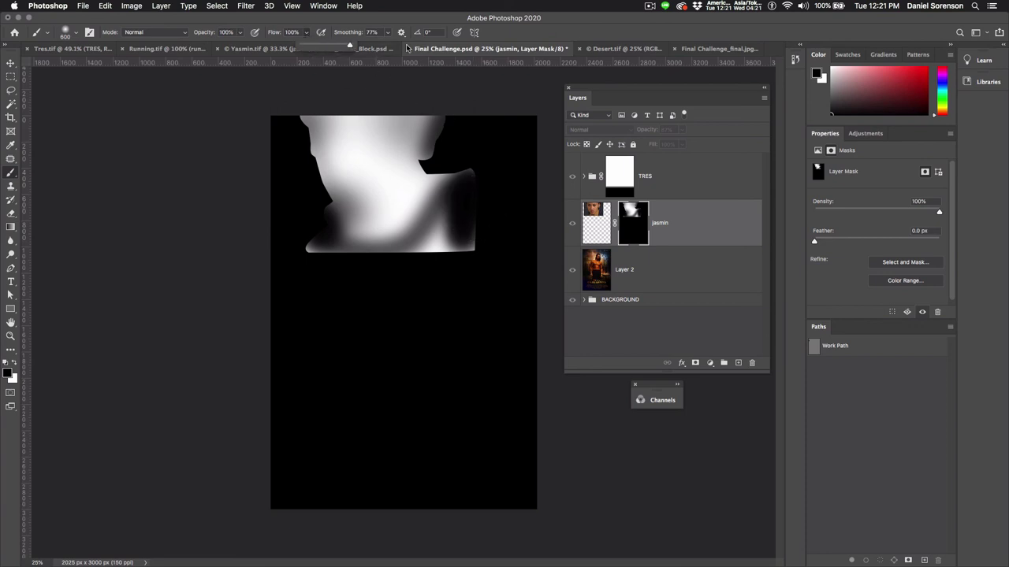
pyautogui.moveTo(484, 157)
pyautogui.mouseDown()
pyautogui.moveTo(464, 279)
pyautogui.moveTo(475, 235)
pyautogui.moveTo(426, 262)
pyautogui.moveTo(334, 270)
pyautogui.moveTo(297, 244)
pyautogui.mouseUp()
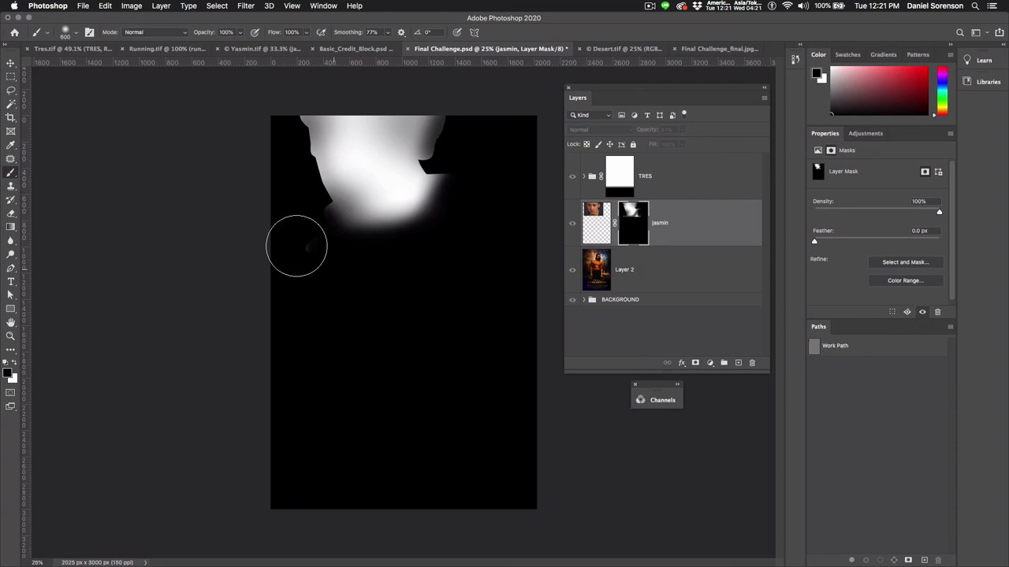
# Step: Soften the mask's edges with a 250 brush at 40% opacity, then return to the poster view
pyautogui.press('[')
pyautogui.press('[')
pyautogui.press('[')
pyautogui.press('[')
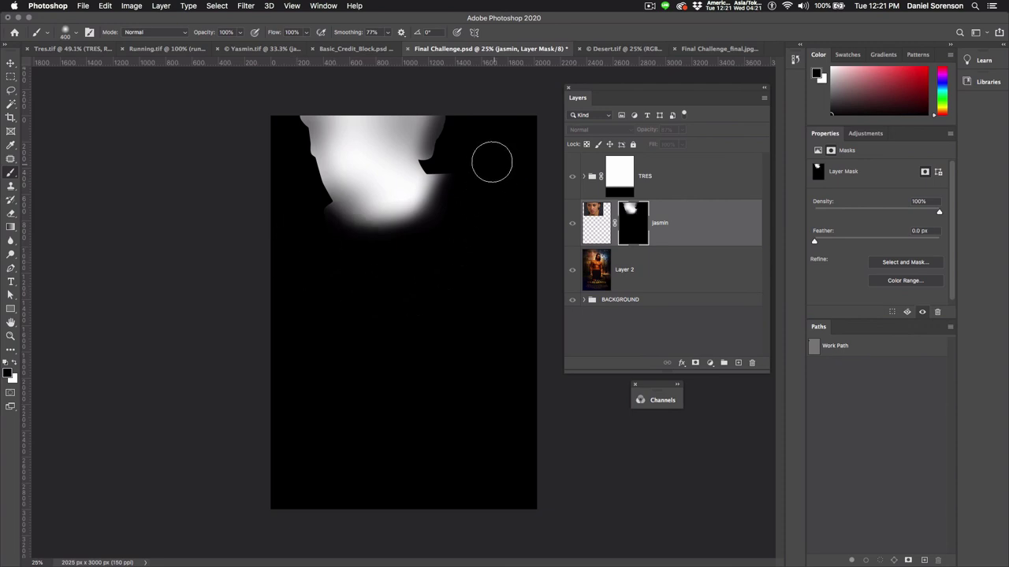
pyautogui.press('4')
pyautogui.click(439, 178)
pyautogui.moveTo(281, 178)
pyautogui.mouseDown()
pyautogui.moveTo(294, 127)
pyautogui.moveTo(289, 184)
pyautogui.moveTo(290, 115)
pyautogui.moveTo(323, 238)
pyautogui.mouseUp()
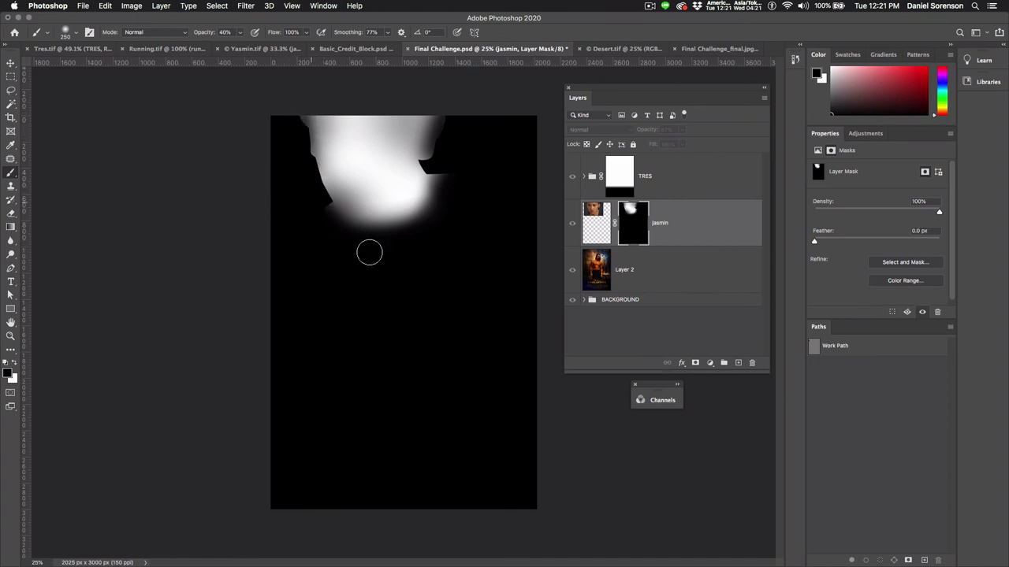
pyautogui.keyDown('alt'); pyautogui.click(630, 223); pyautogui.keyUp('alt')
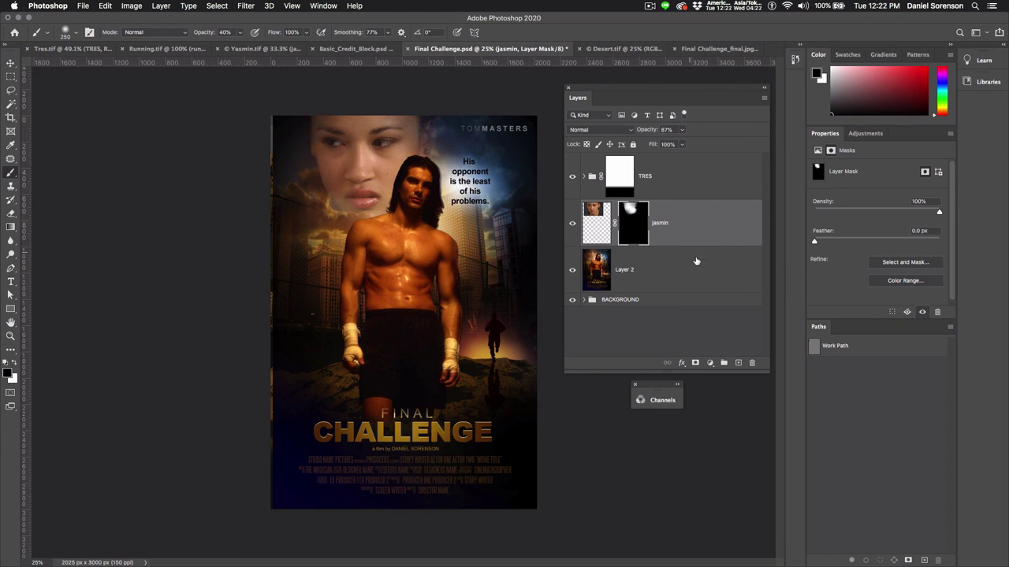
# Step: Add a Solid Color fill layer clipped to jasmin, named Jasmin colorize
pyautogui.click(710, 363)
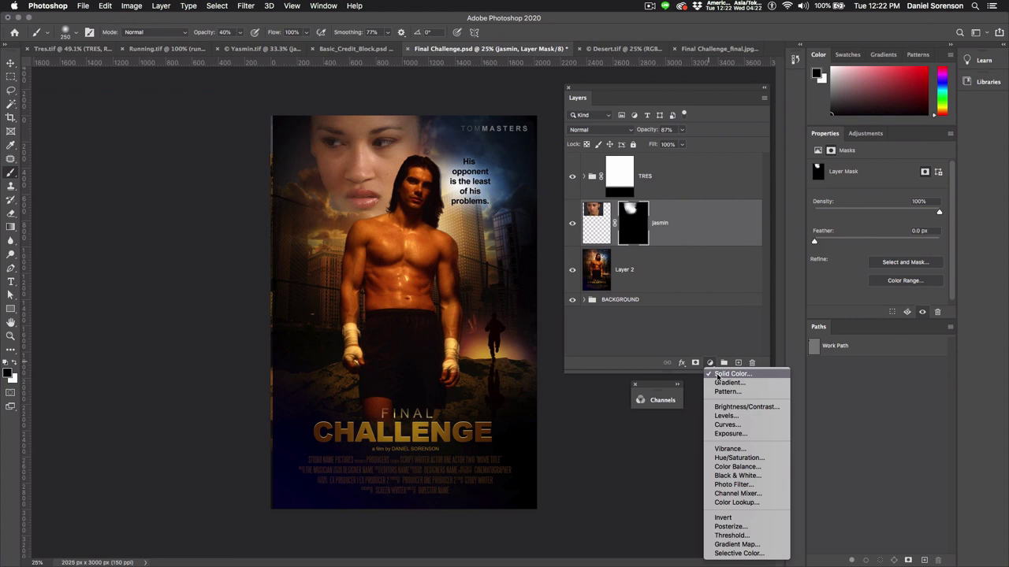
pyautogui.click(718, 375)
pyautogui.click(380, 221)
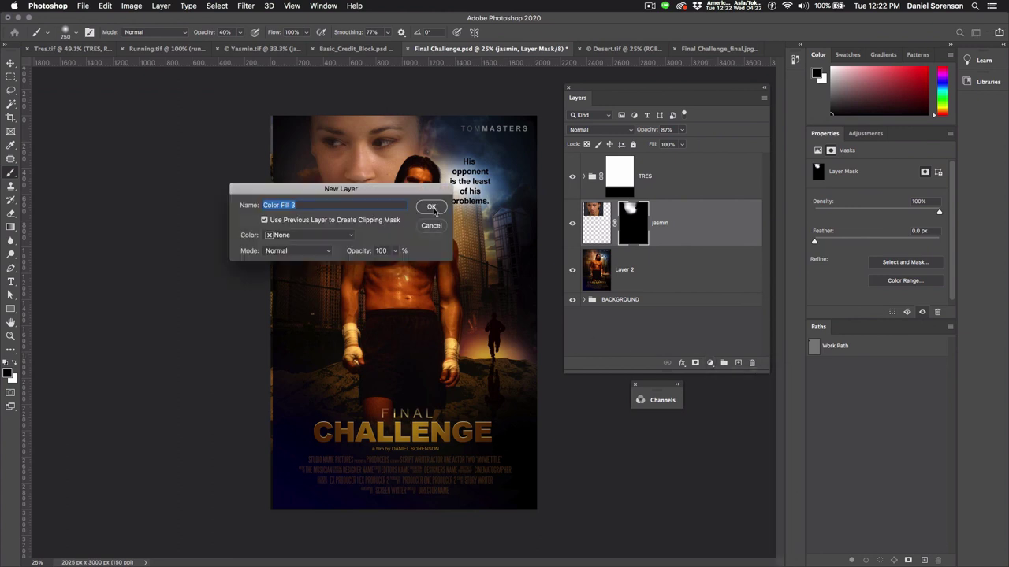
pyautogui.write('JK')
pyautogui.press('Return')
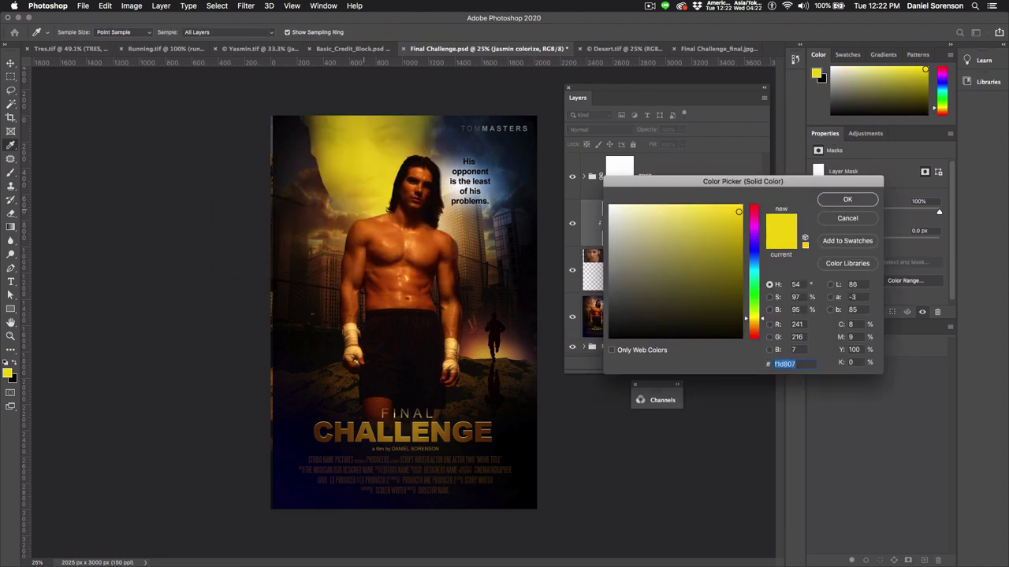
# Step: Sample a warm brown-orange from the poster as the fill colour
pyautogui.click(480, 339)
pyautogui.click(477, 340)
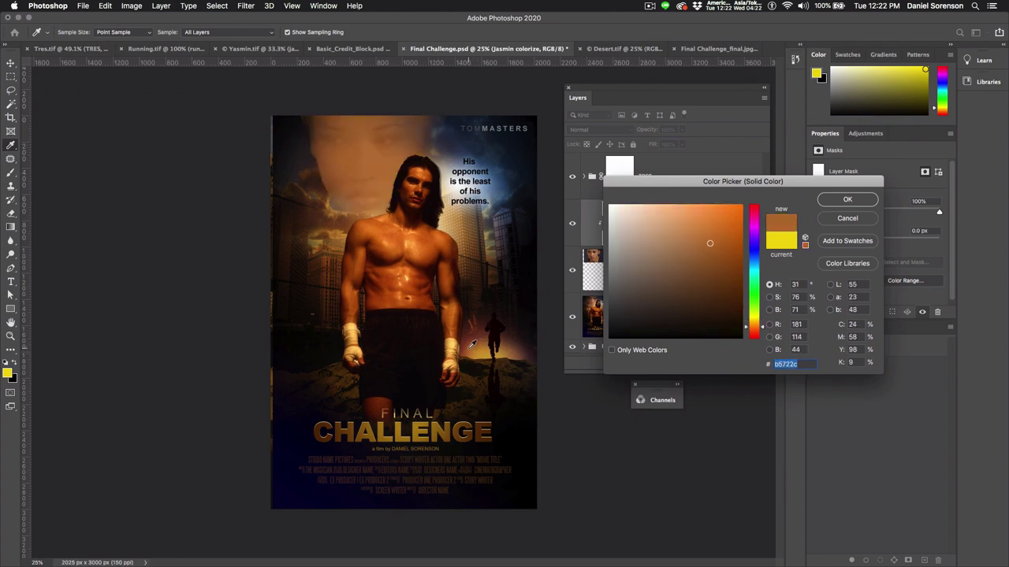
pyautogui.click(472, 343)
pyautogui.click(847, 199)
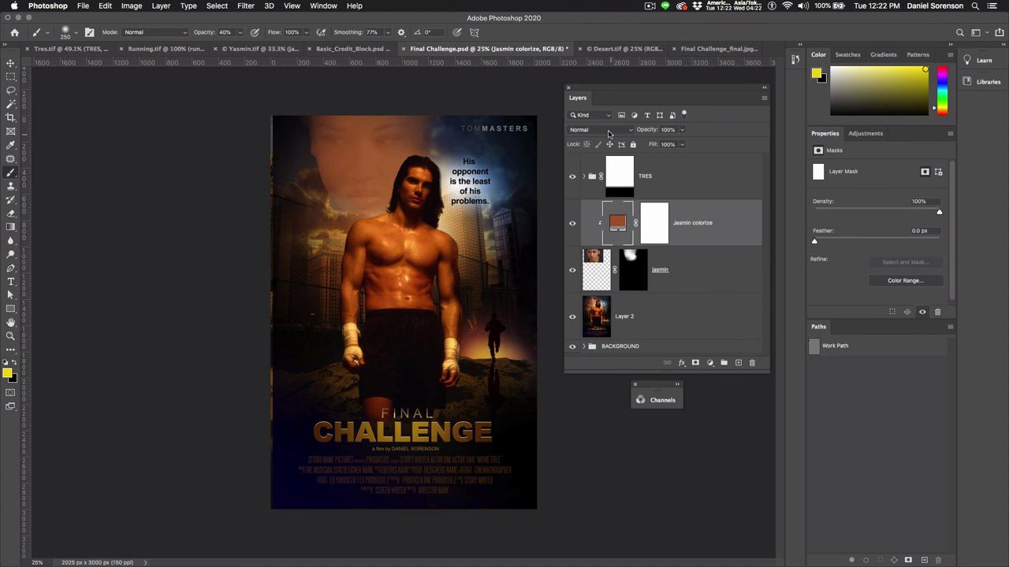
# Step: Set the fill's blend mode to Color and lower its opacity to 67%
pyautogui.click(595, 130)
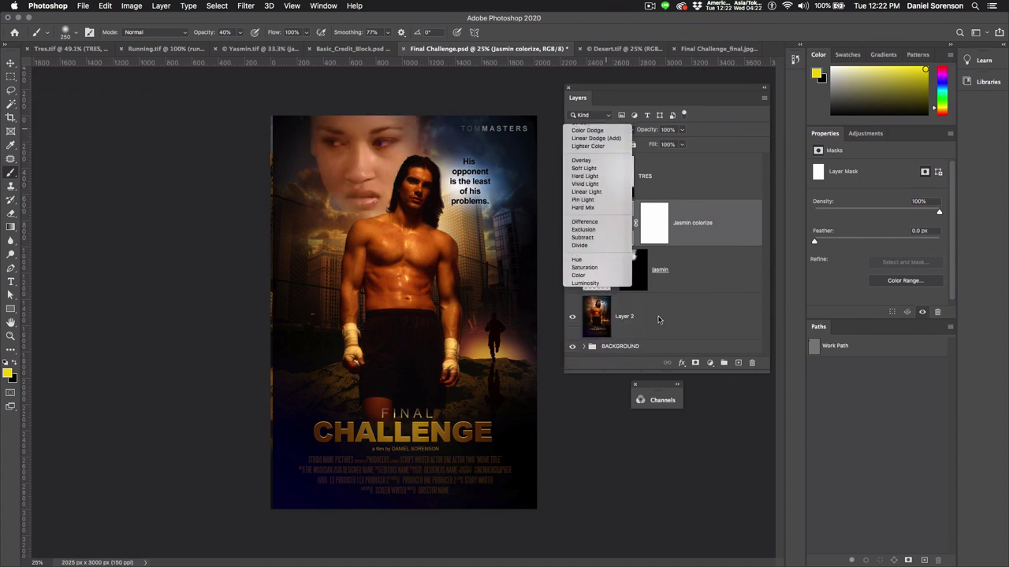
pyautogui.click(577, 359)
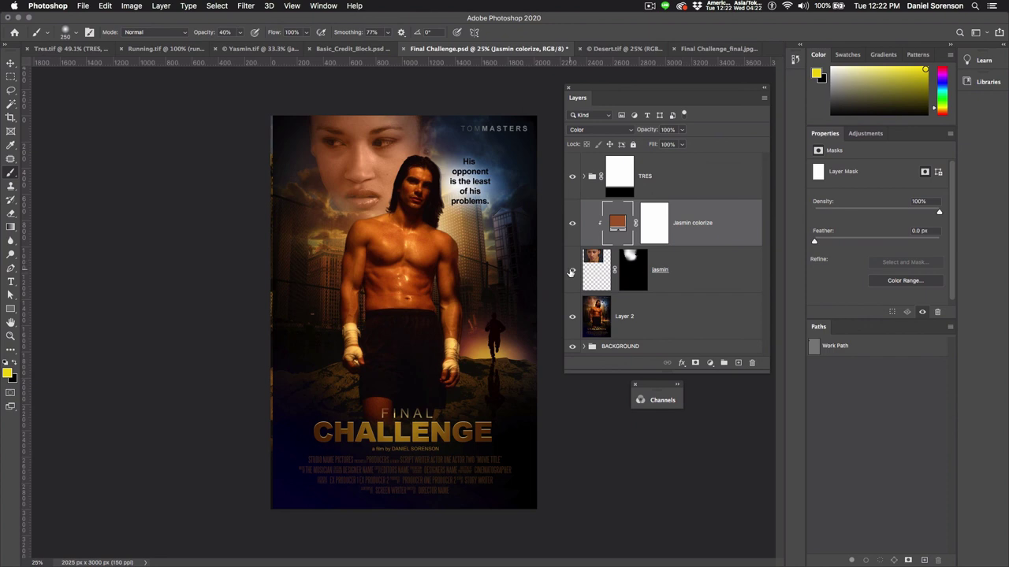
pyautogui.click(573, 271)
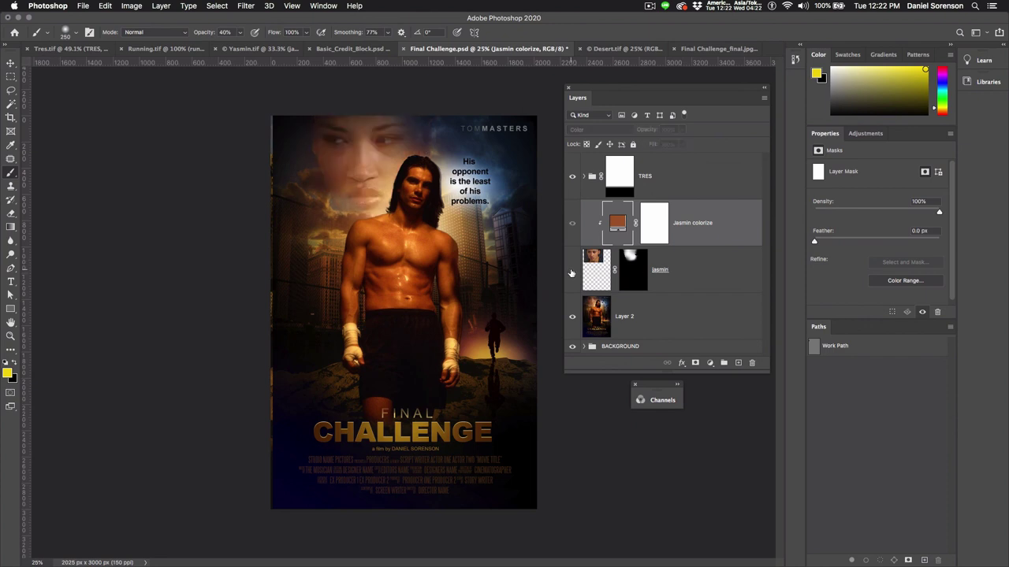
pyautogui.click(572, 271)
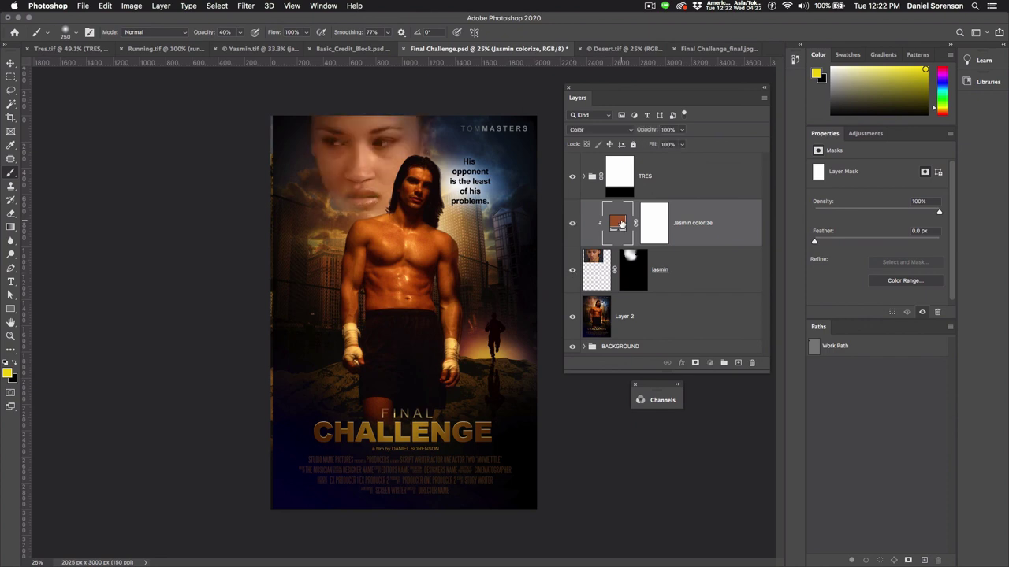
pyautogui.moveTo(681, 131)
pyautogui.mouseDown()
pyautogui.moveTo(681, 145)
pyautogui.moveTo(670, 145)
pyautogui.mouseUp()
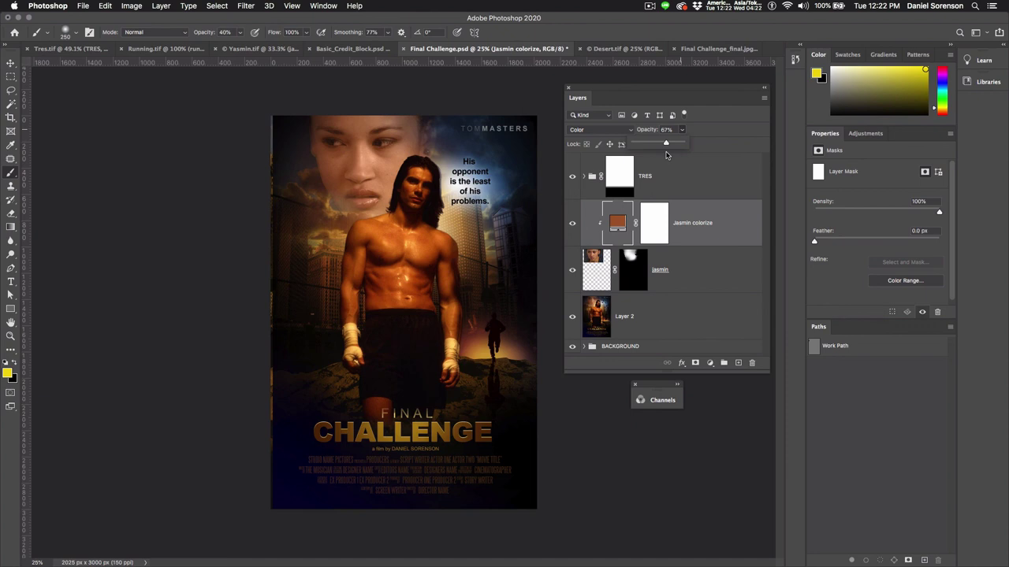
pyautogui.click(600, 267)
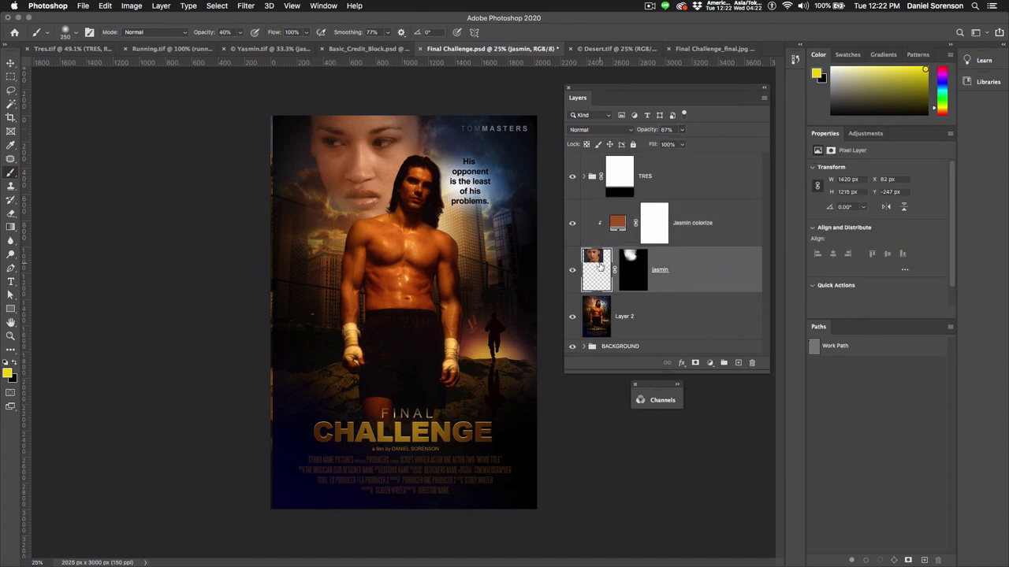
# Step: Add a Levels adjustment layer above the jasmin portrait
pyautogui.click(710, 363)
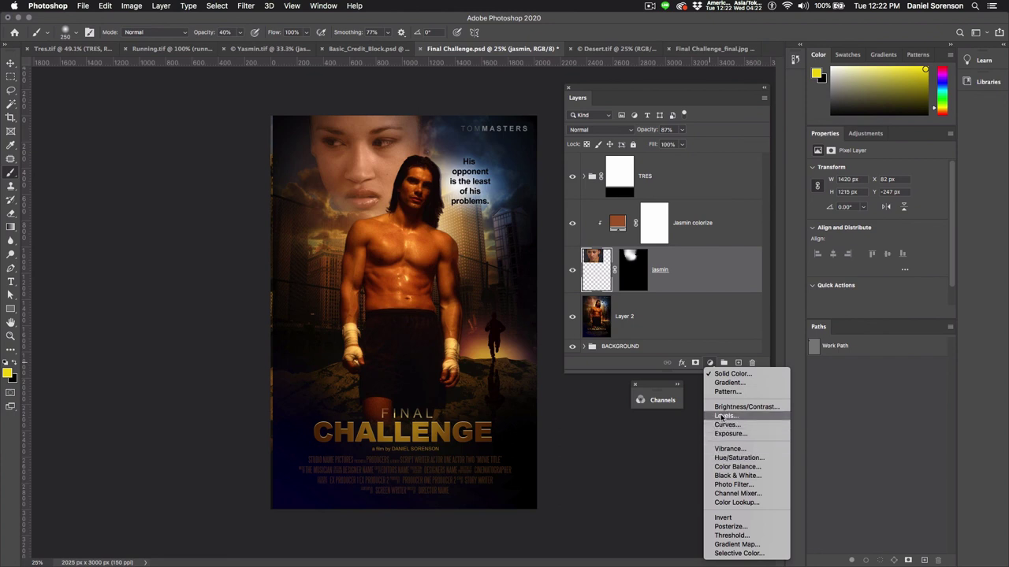